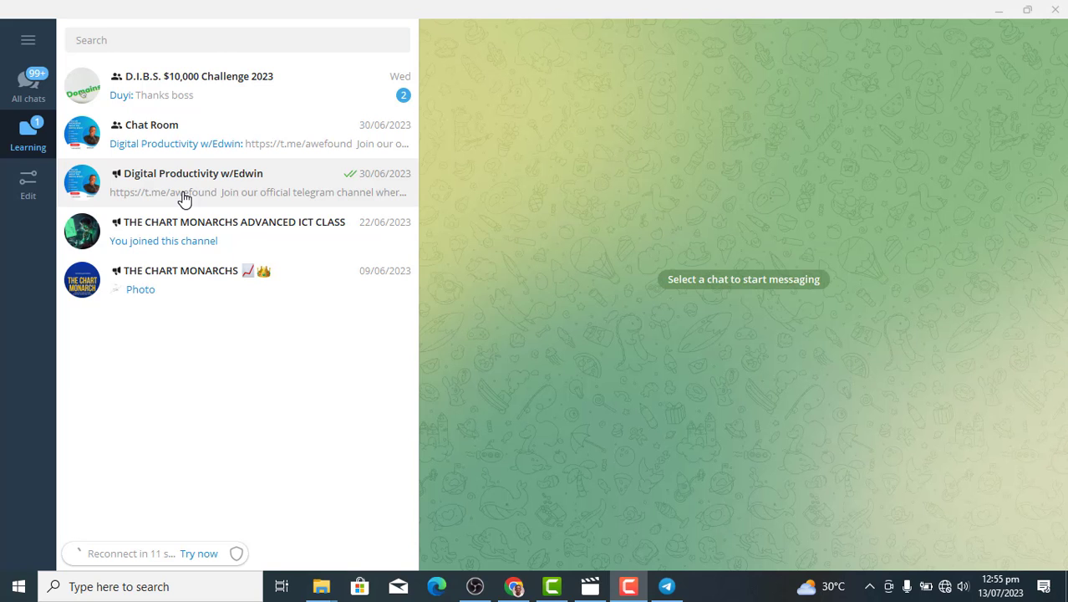
Step: Open the Digital Productivity w/Edwin channel and reconnect Wi-Fi to the Infinix NOTE 11 Pro network
click(176, 189)
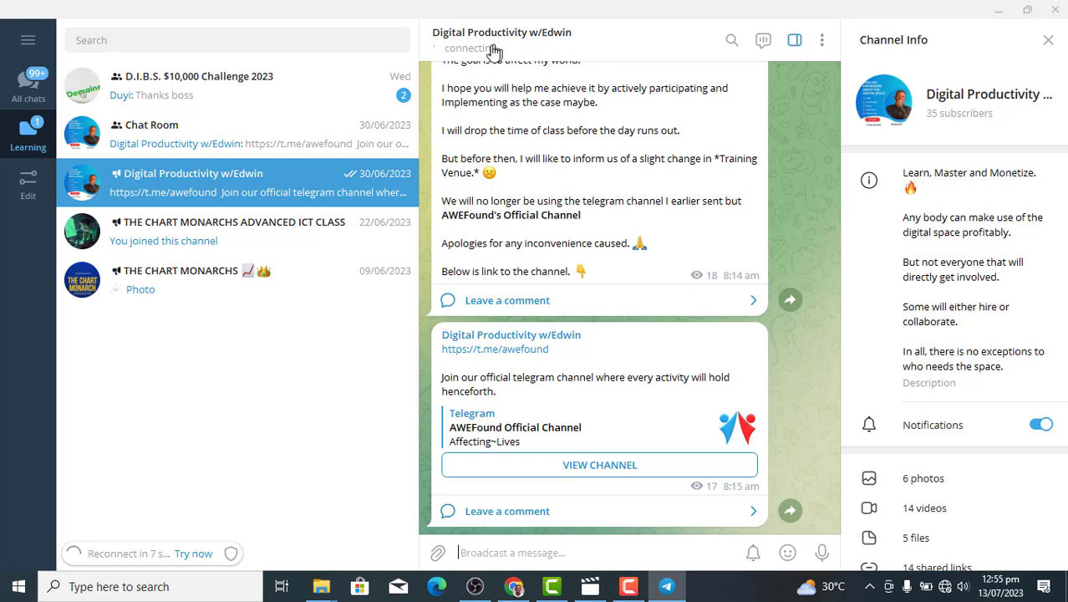
click(945, 586)
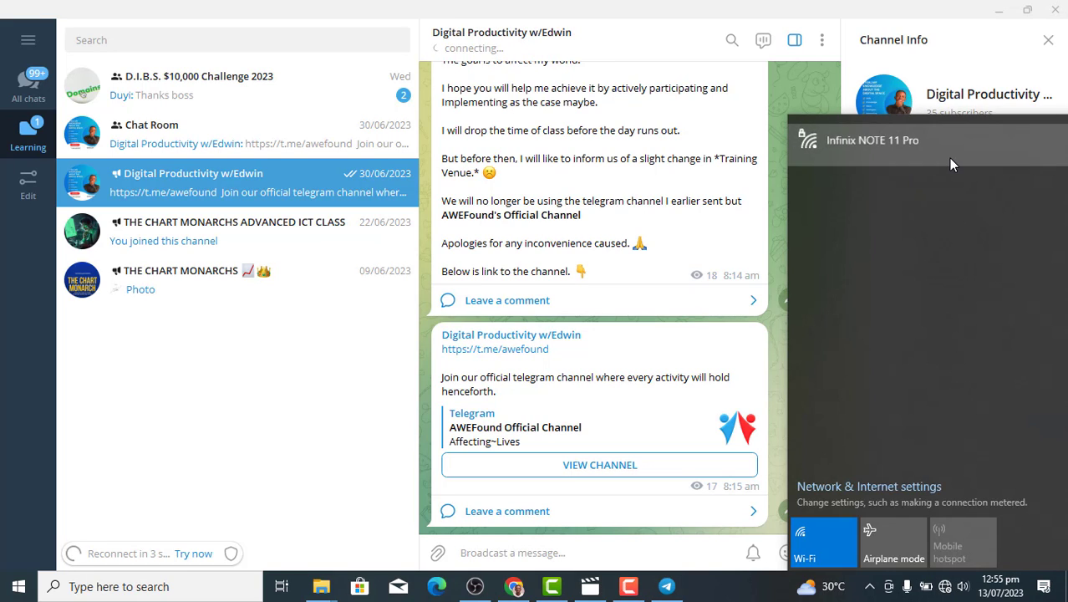
click(950, 159)
click(986, 221)
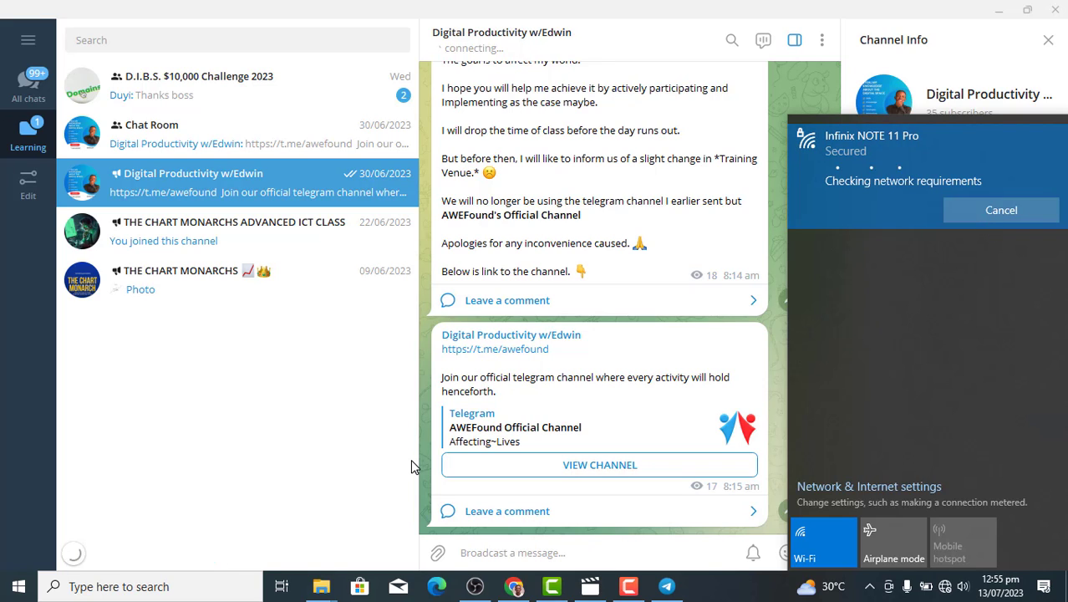
click(338, 463)
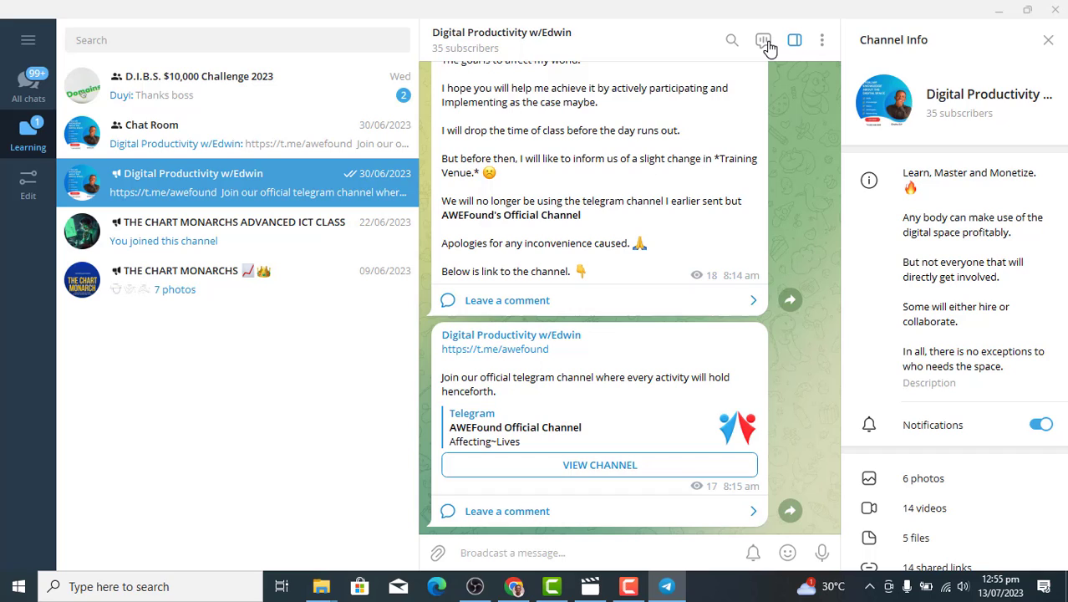
Step: View the channel's info popup showing 35 subscribers, then close it and its ⋮ menu
click(822, 46)
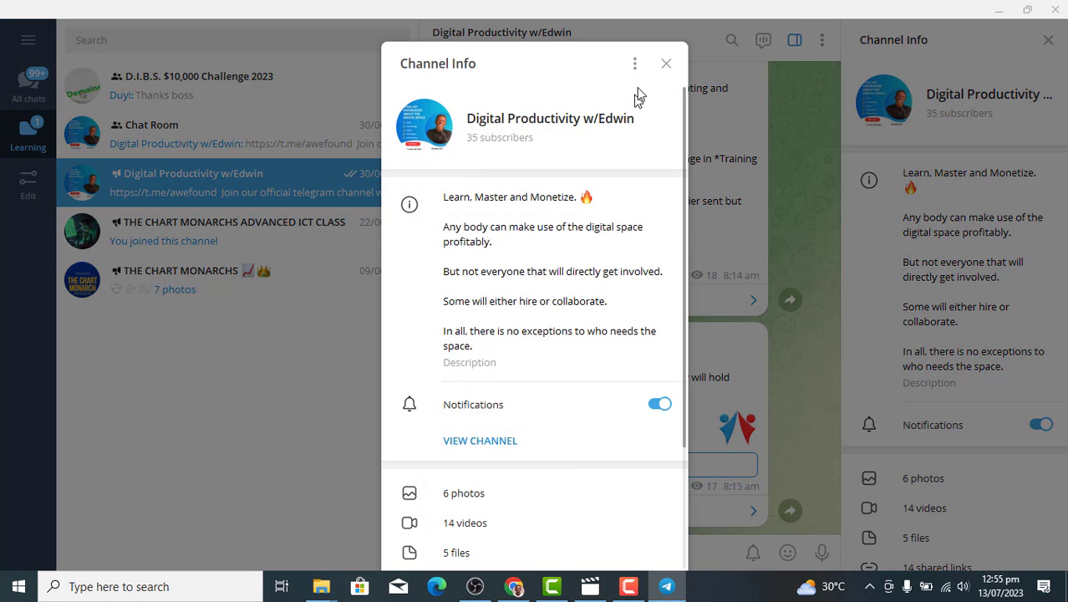
click(637, 63)
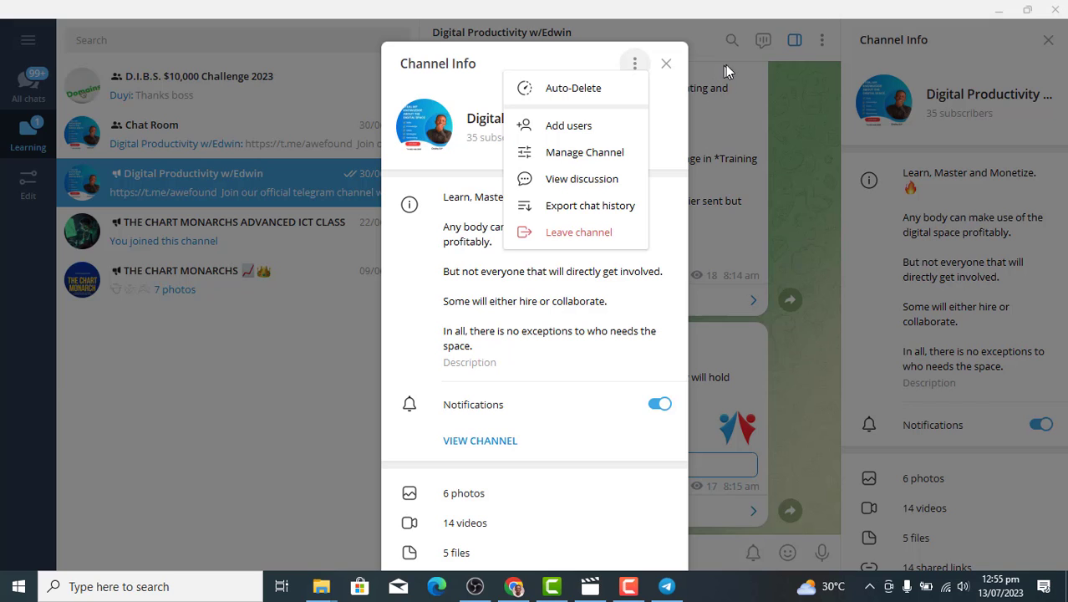
click(666, 68)
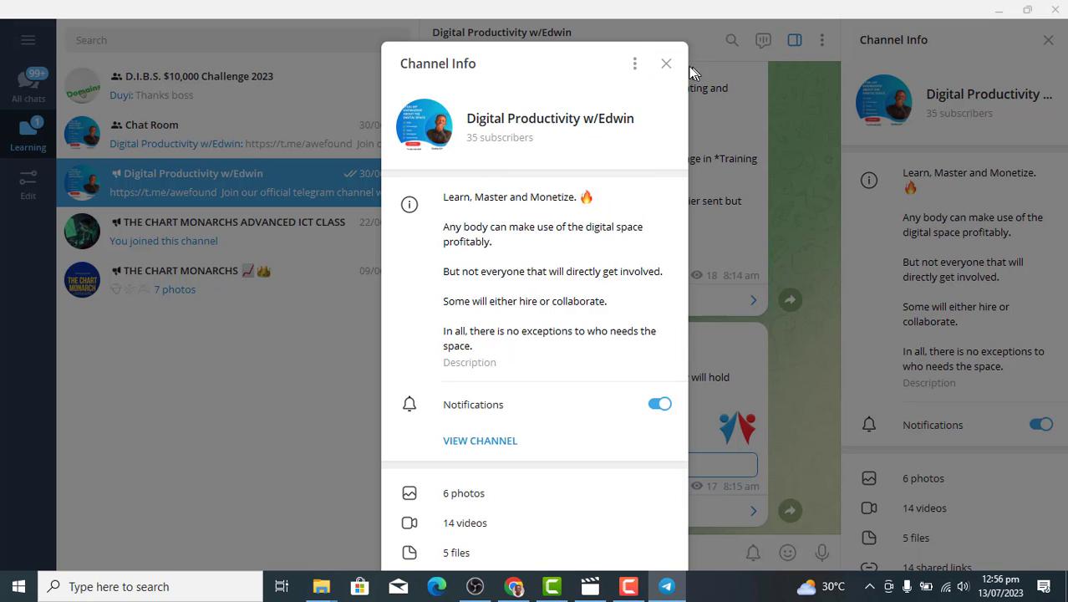
click(669, 67)
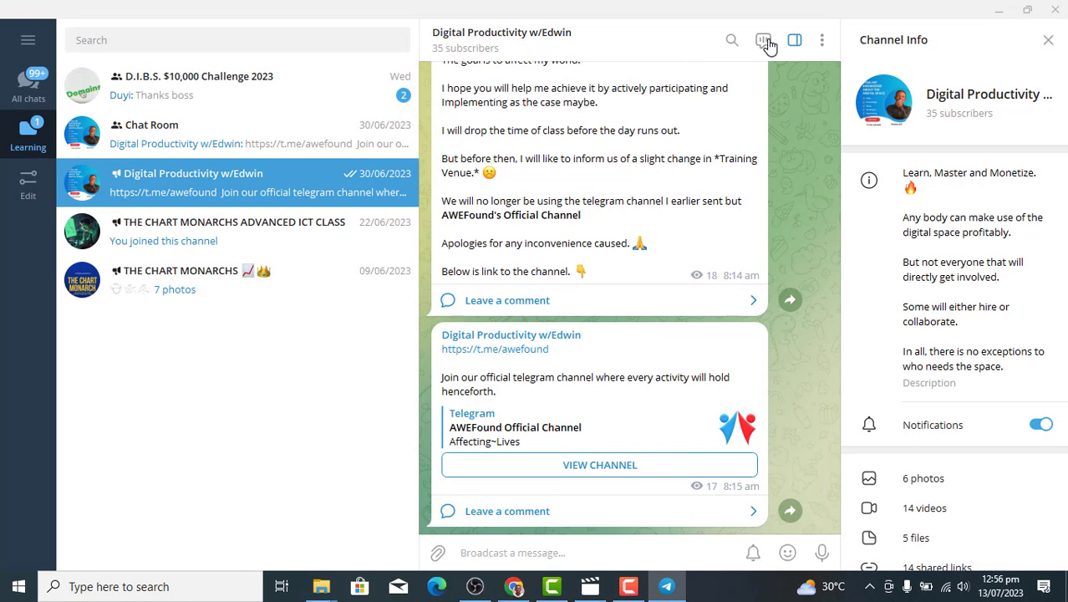
Step: Copy the channel's stream key from 'Stream with other apps' and bring OBS Studio forward
click(765, 41)
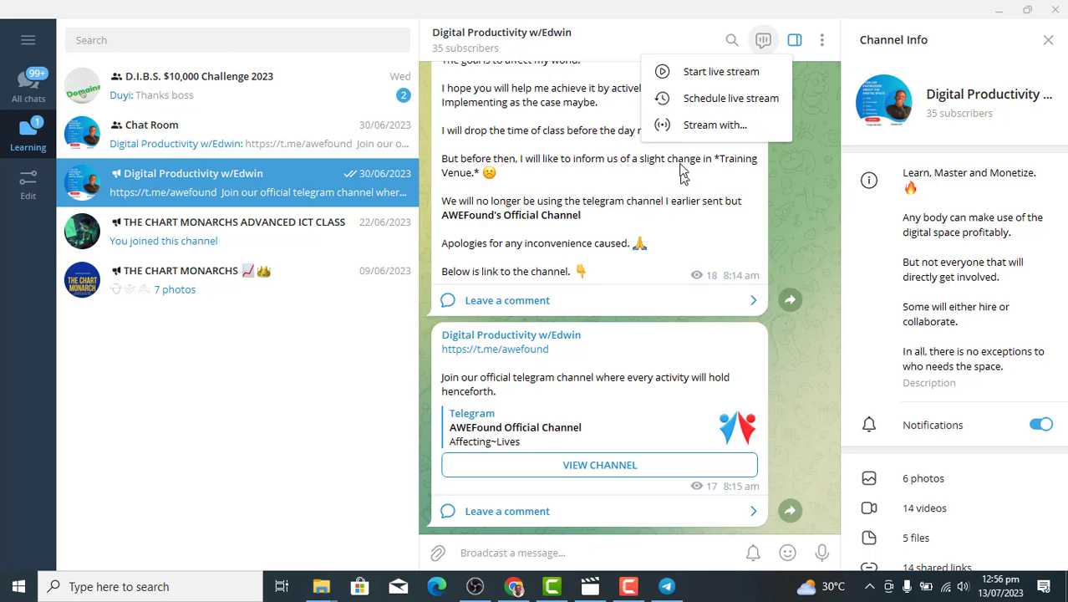
click(717, 125)
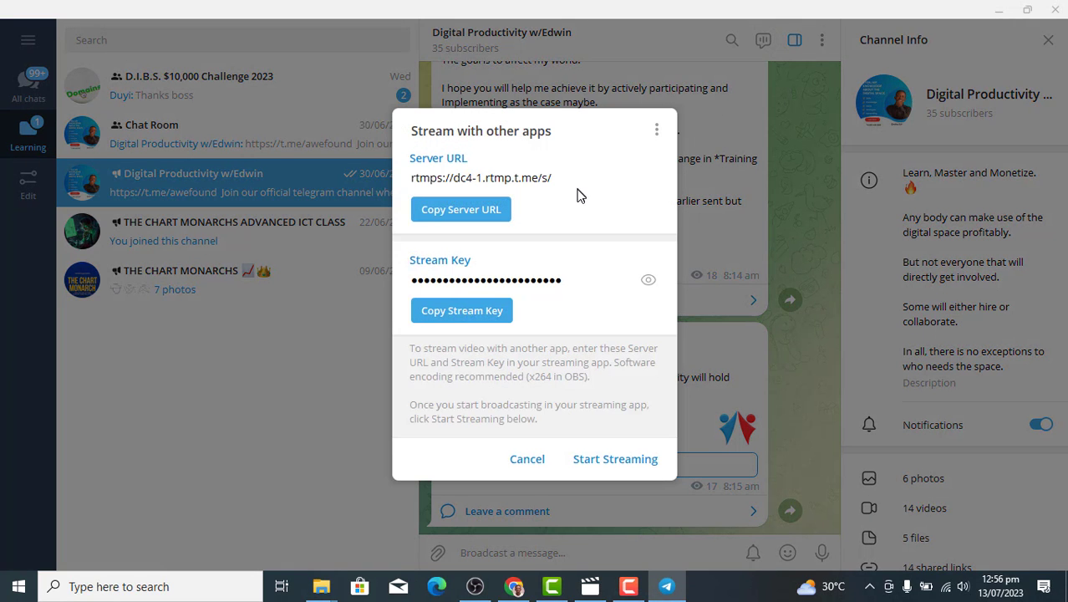
click(459, 318)
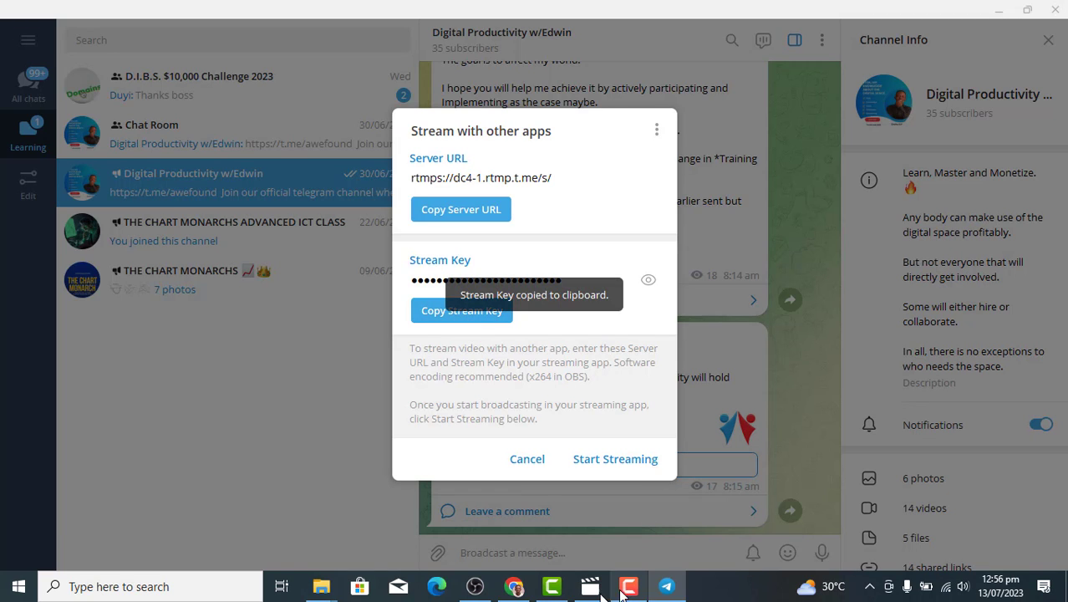
click(485, 590)
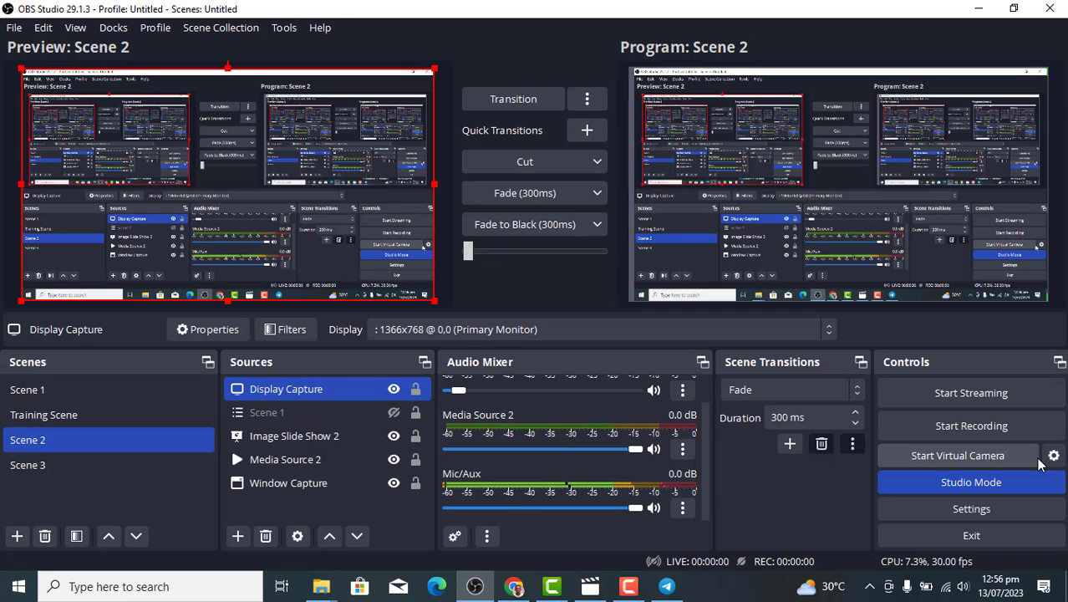
Step: Open OBS Settings on the Stream page and browse the full streaming service list
click(972, 509)
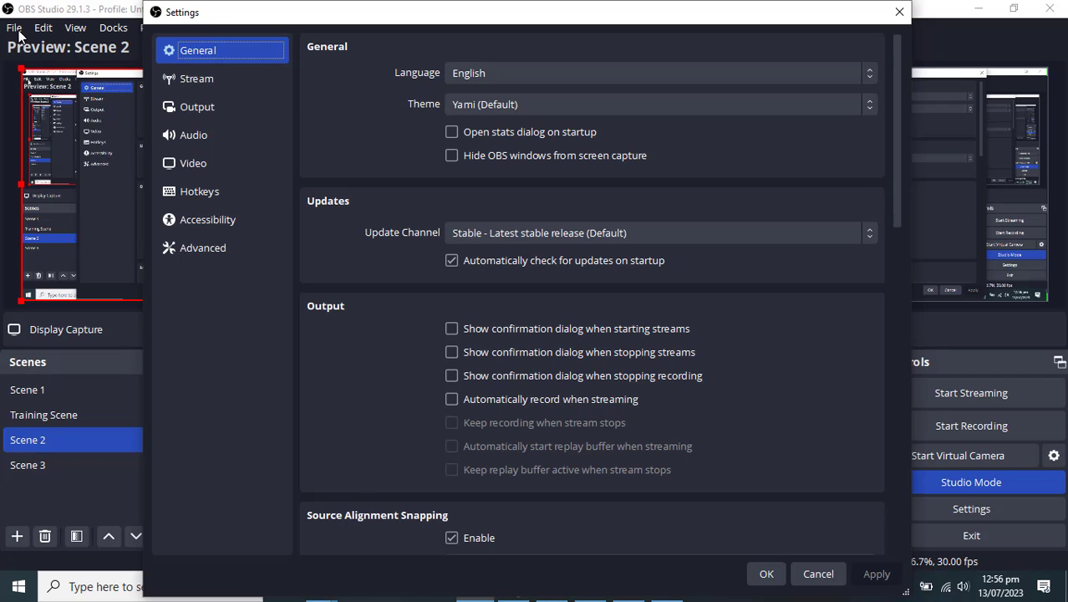
click(228, 83)
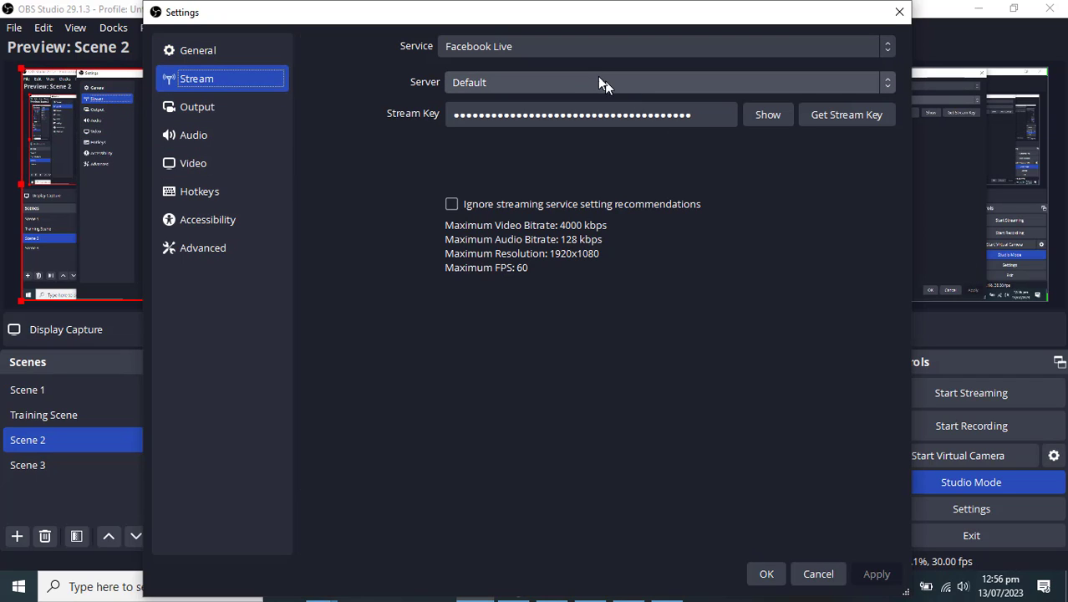
click(494, 49)
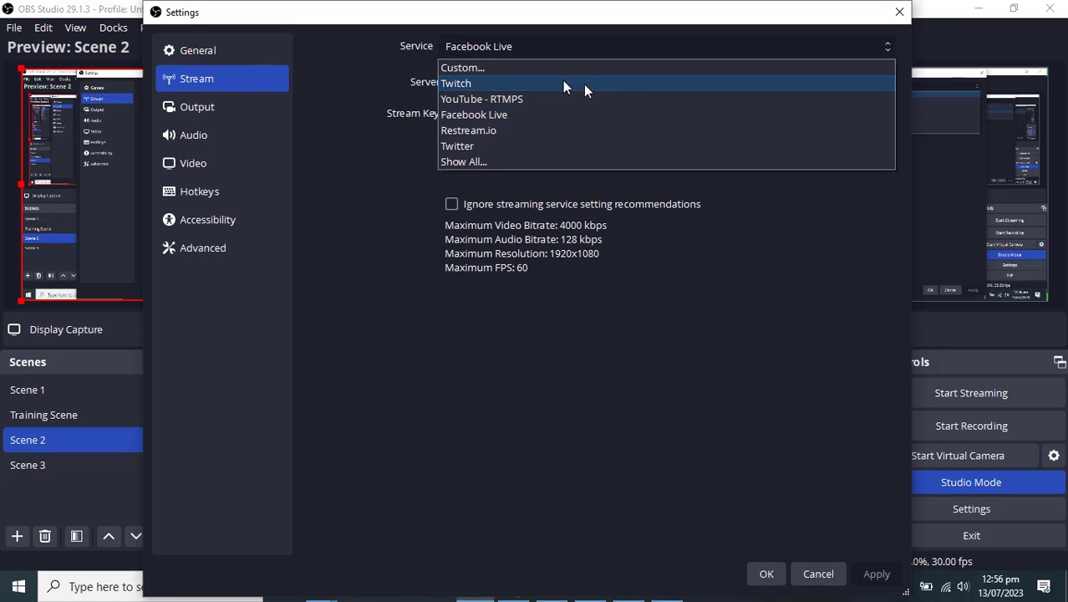
click(534, 164)
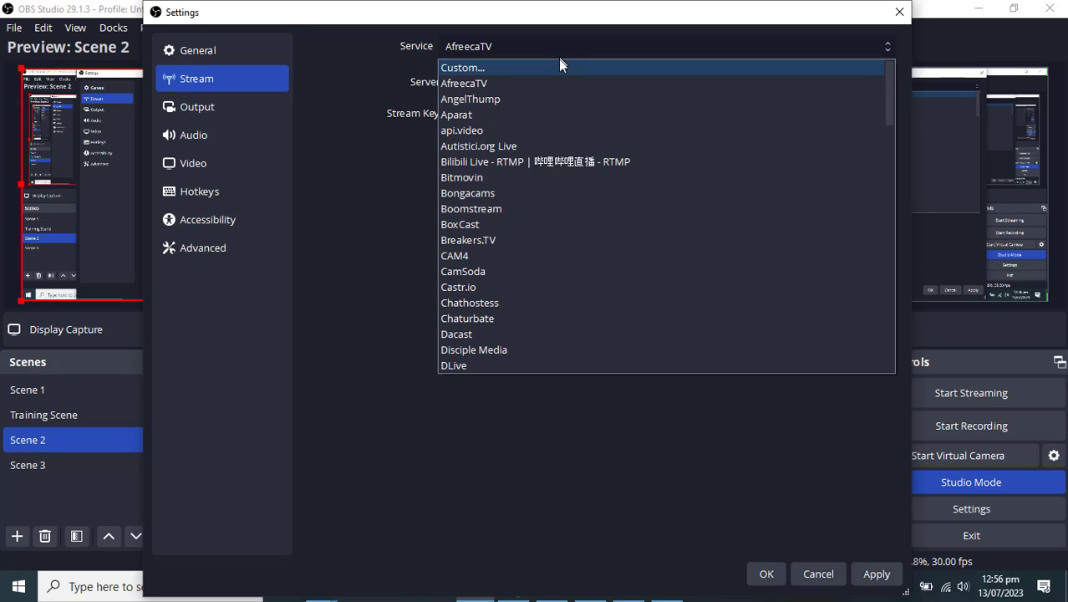
scroll(611, 135, down, 15)
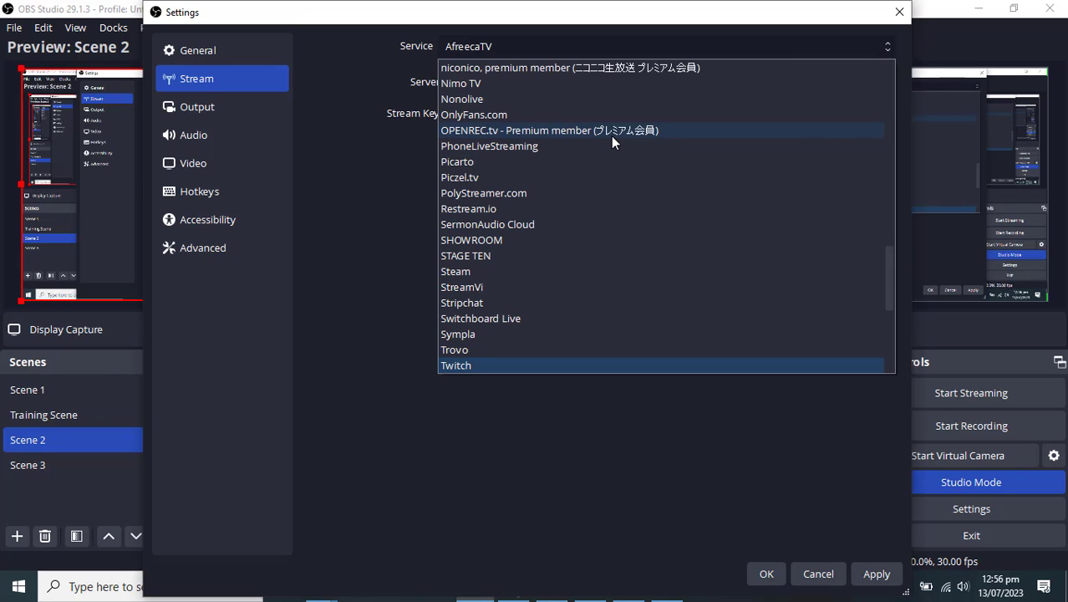
key(Down)
key(Up)
key(Up)
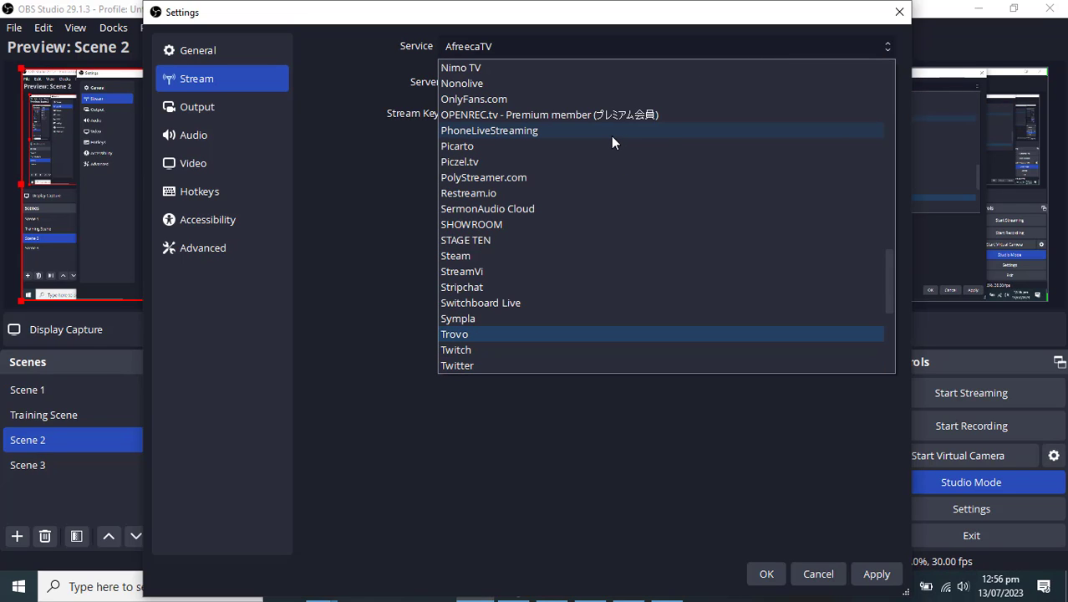
key(Down)
key(Down)
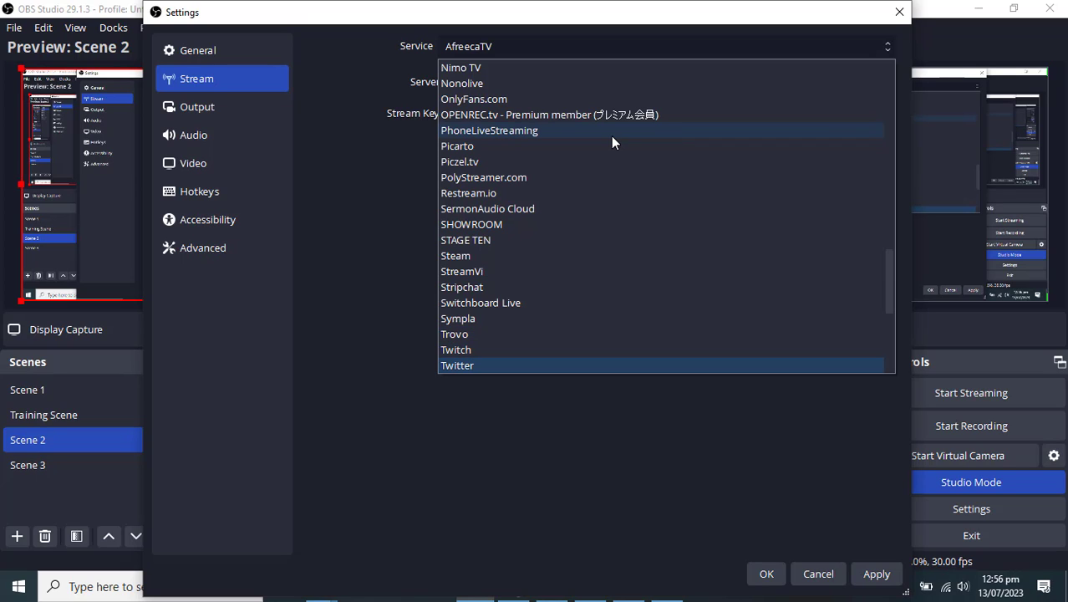
key(Up)
key(Up)
key(Down)
key(Down)
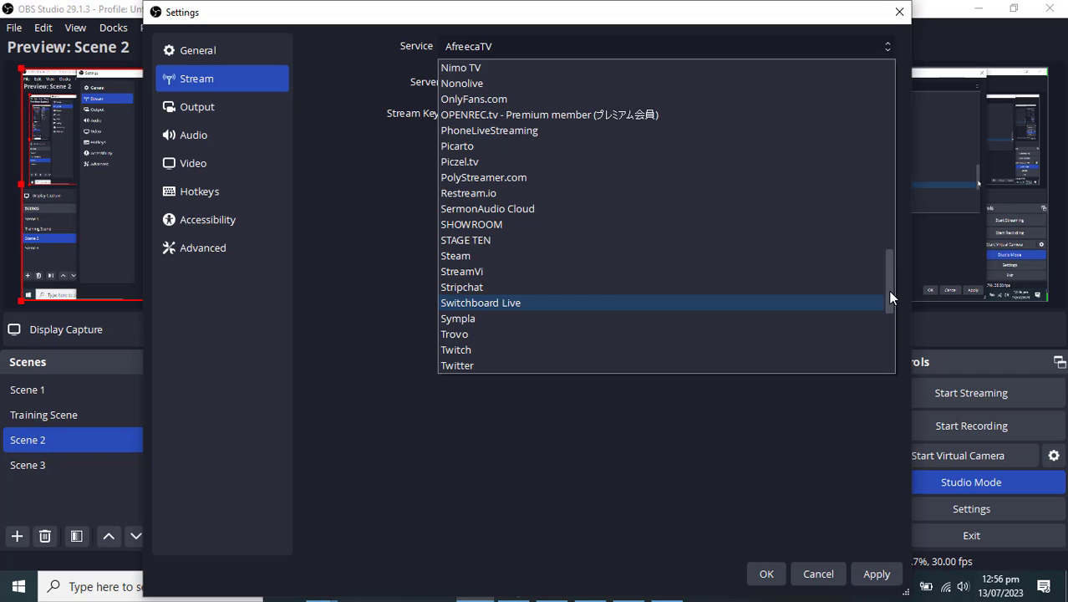
drag(891, 296, 858, 87)
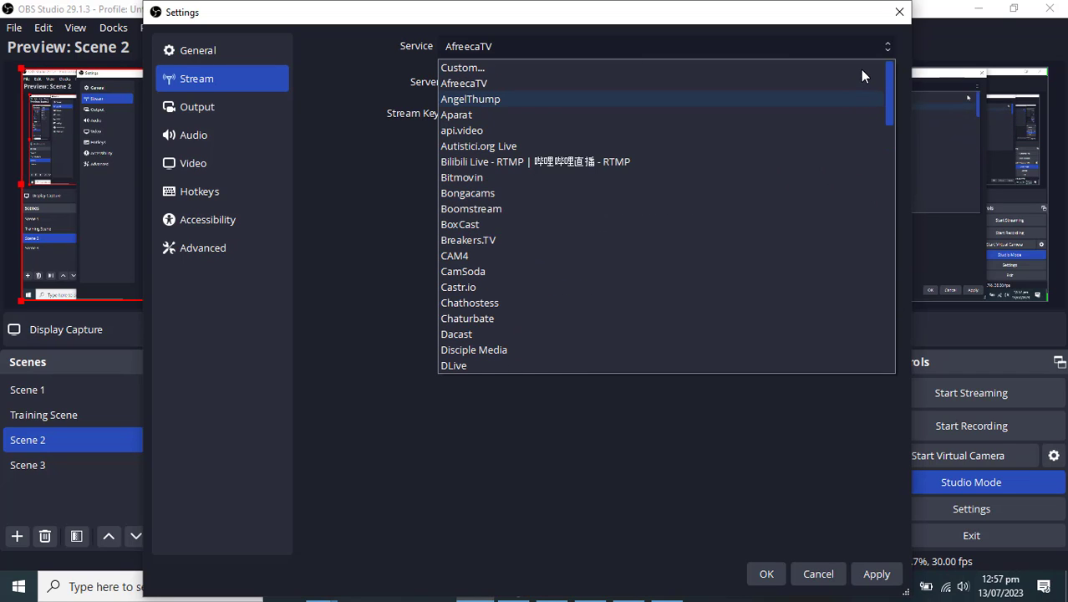
Step: Set the streaming service to Custom with server 'Telegram'
click(513, 68)
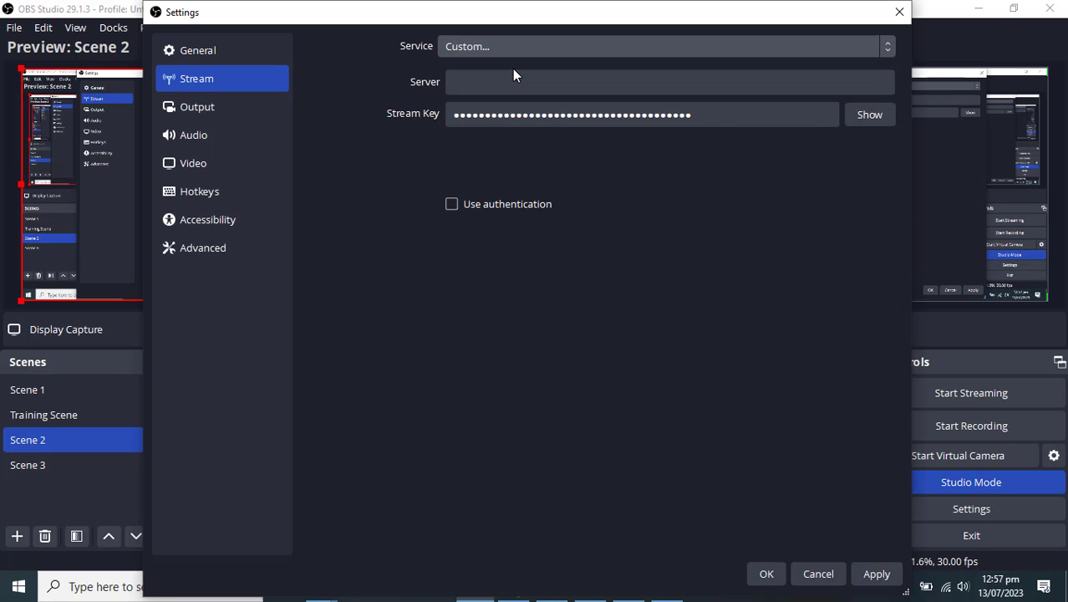
click(482, 90)
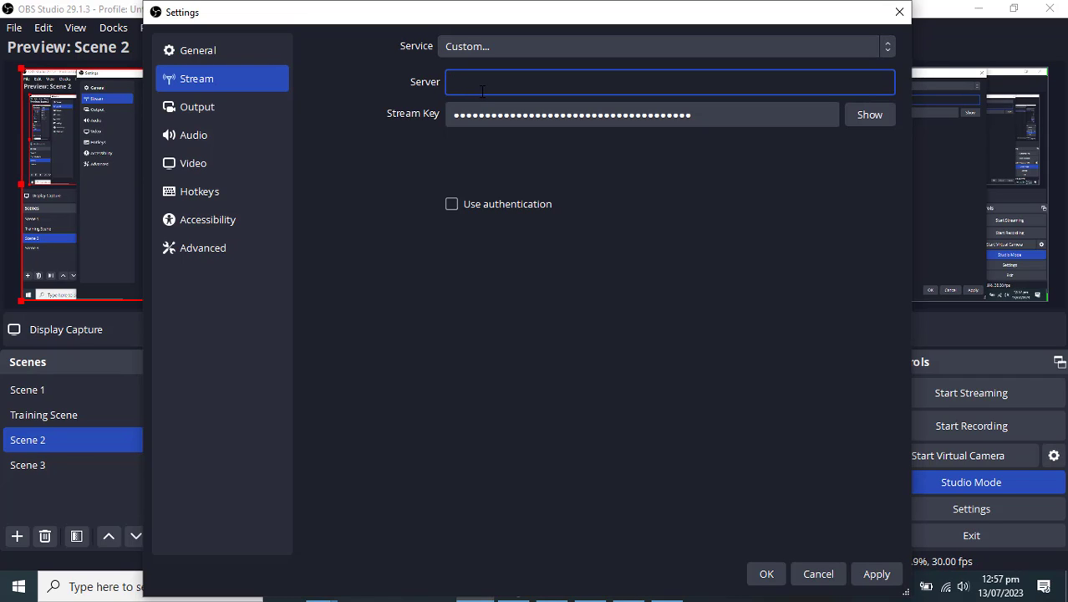
click(479, 45)
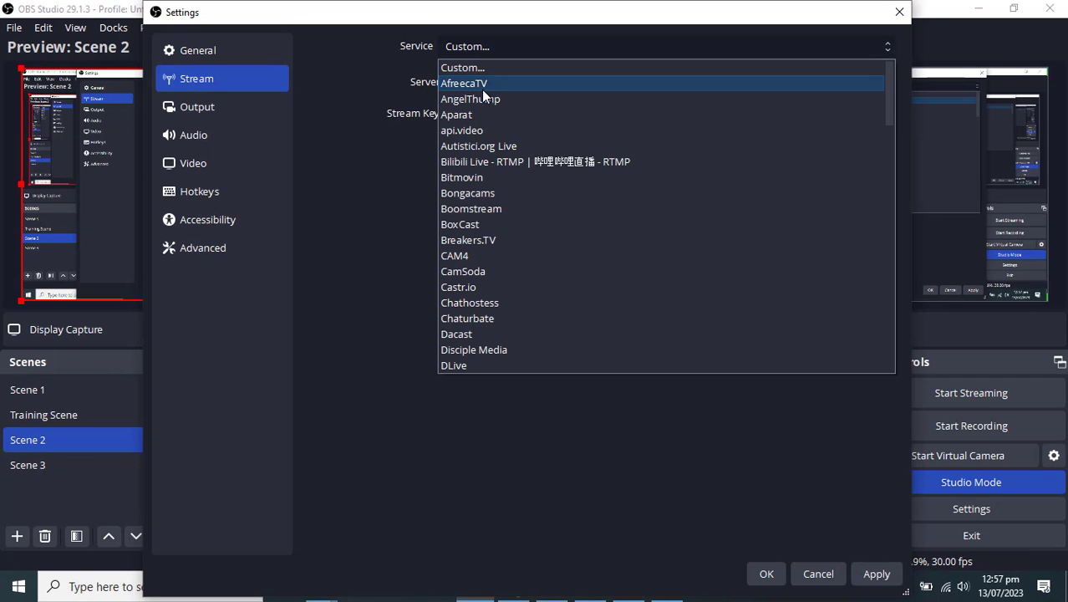
click(483, 98)
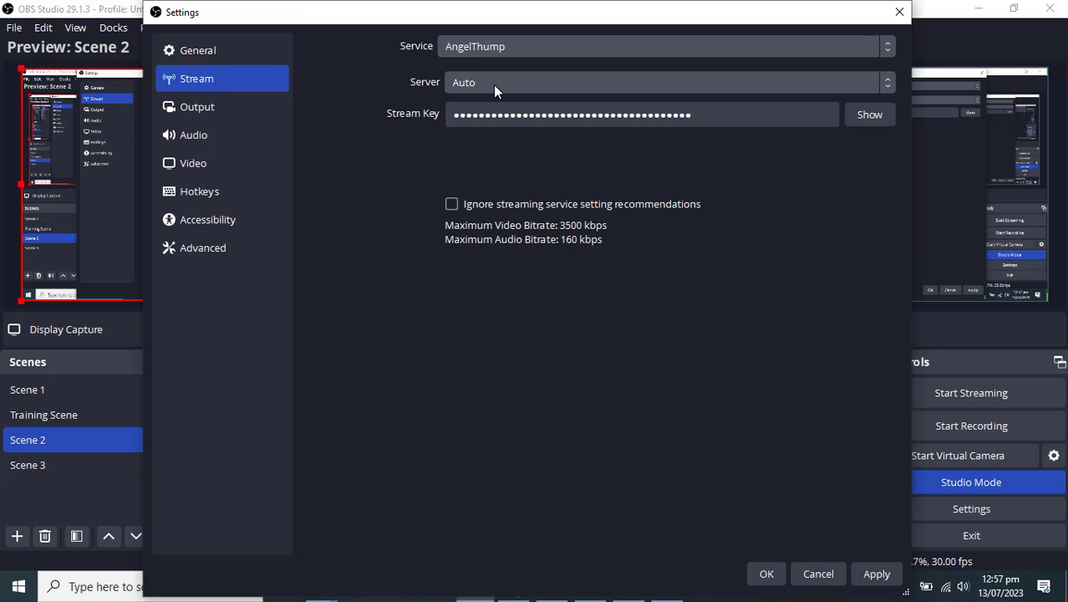
click(494, 84)
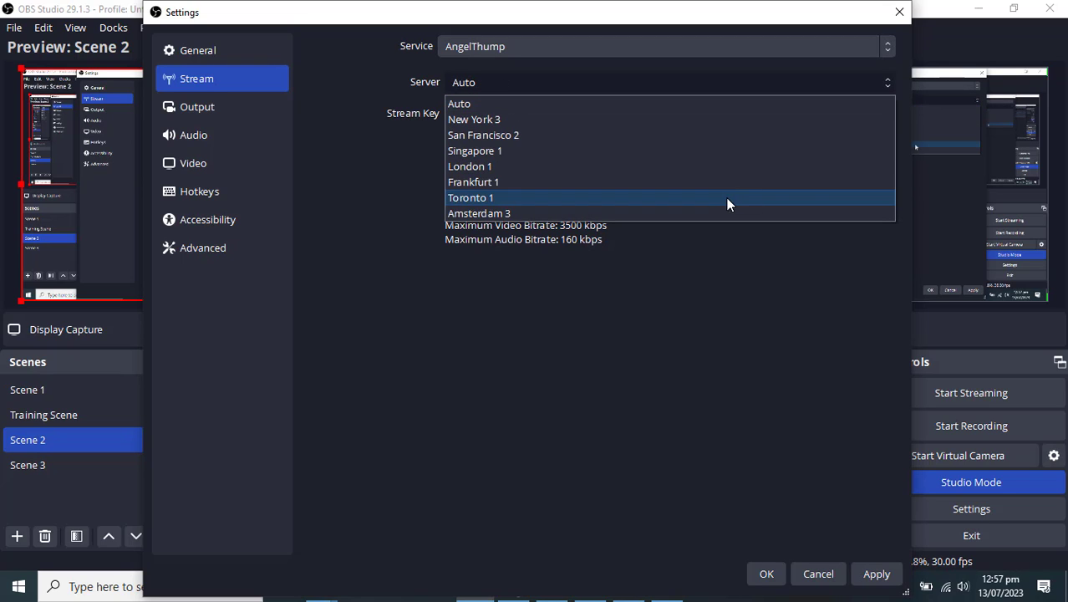
click(497, 44)
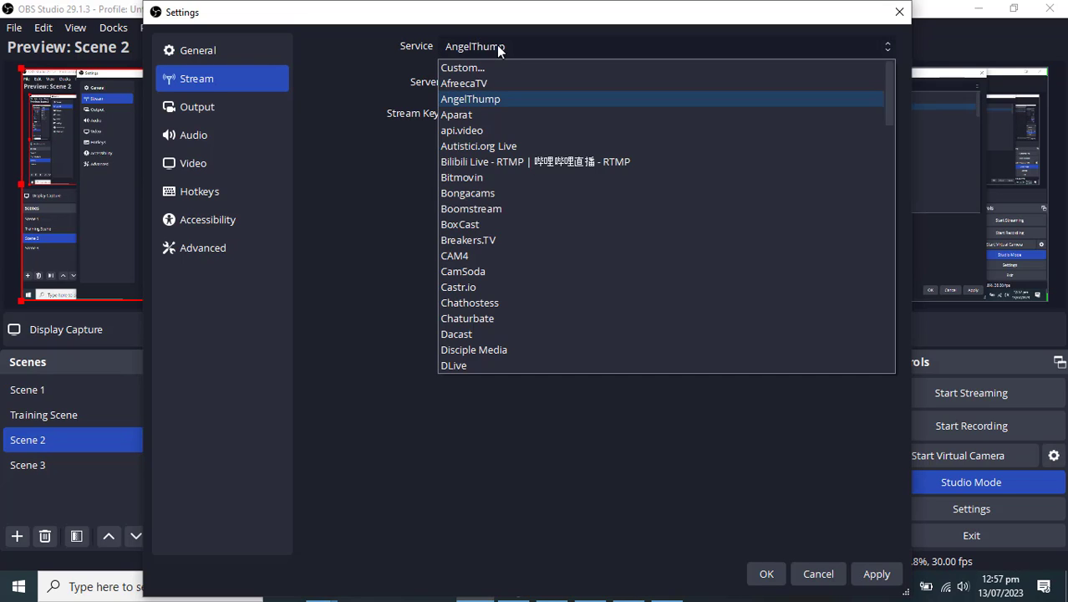
click(468, 69)
click(483, 84)
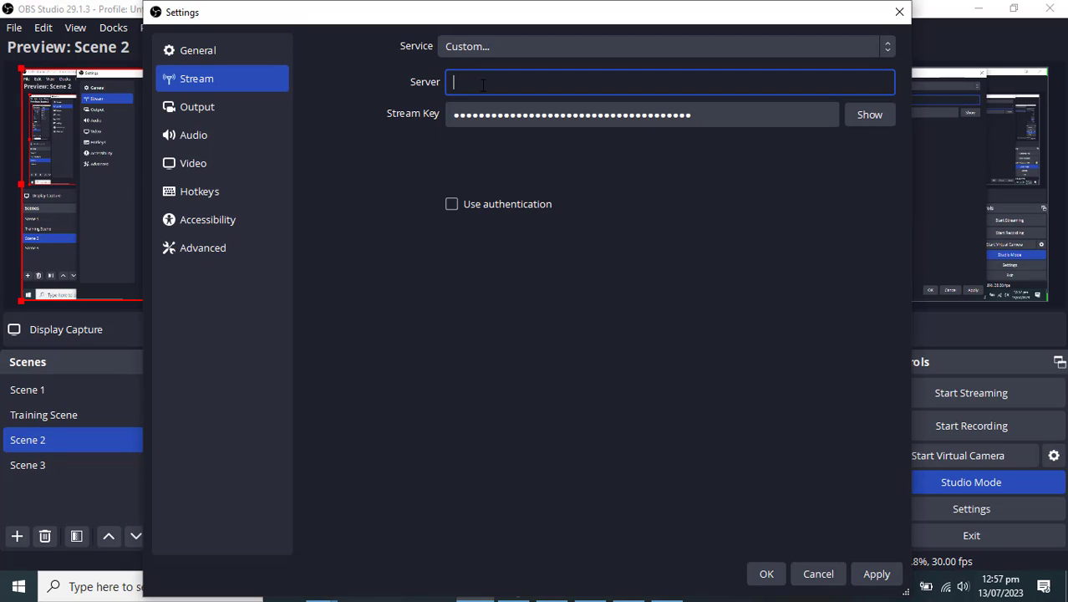
text(Telegram)
Step: Replace the stream key with the copied one, then apply and close the settings
click(691, 114)
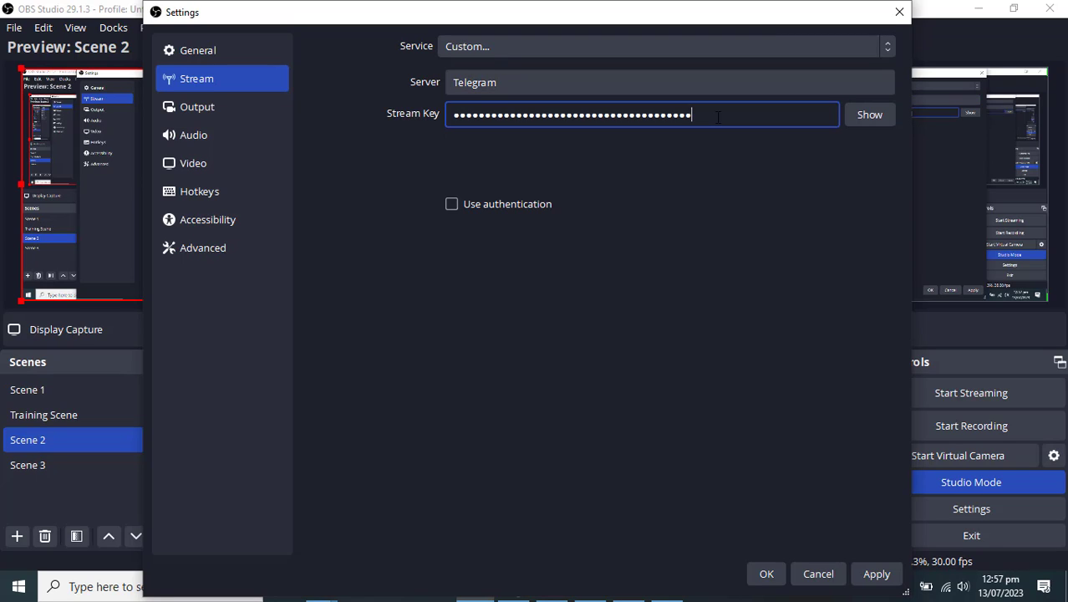
key(ctrl+a)
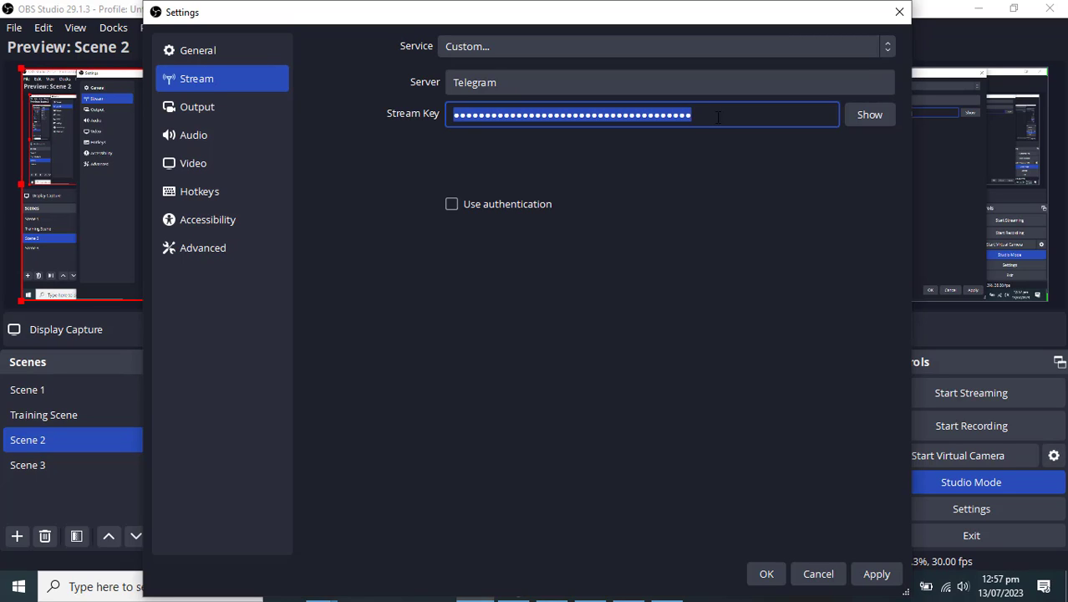
key(ctrl+v)
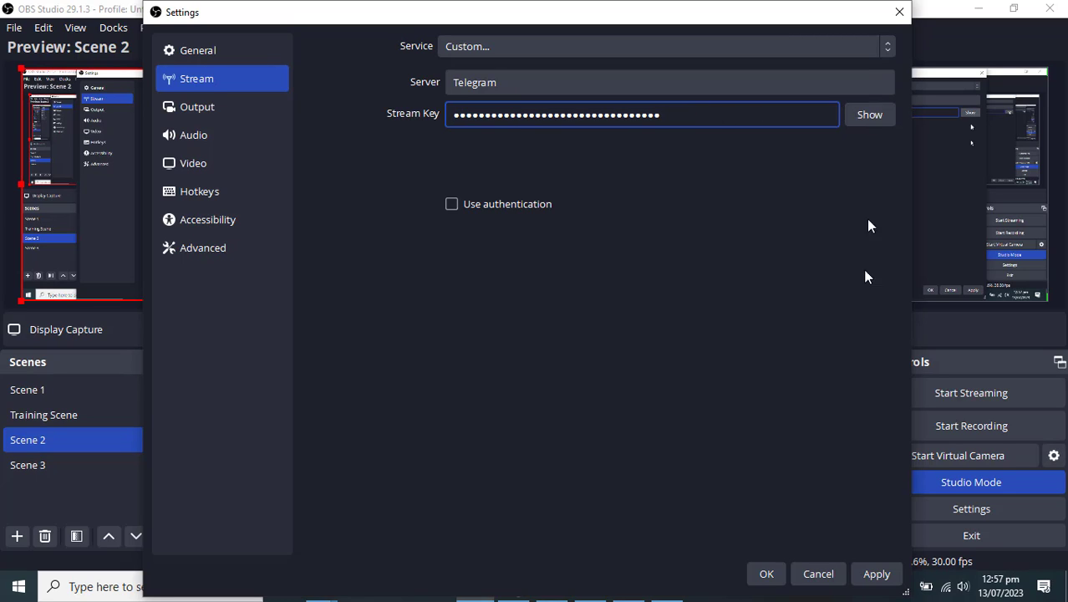
click(878, 574)
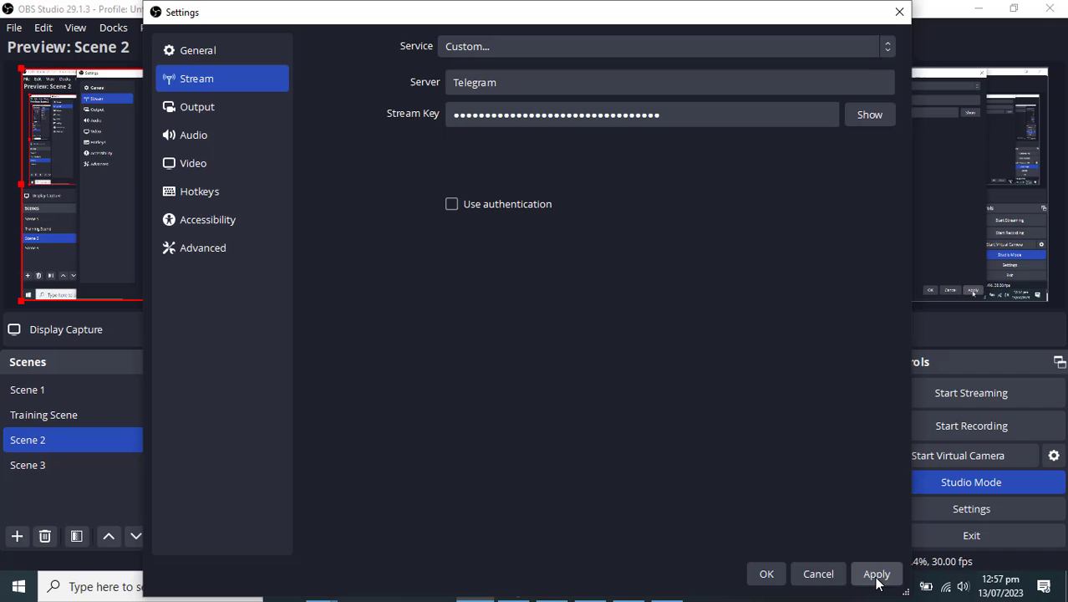
click(764, 574)
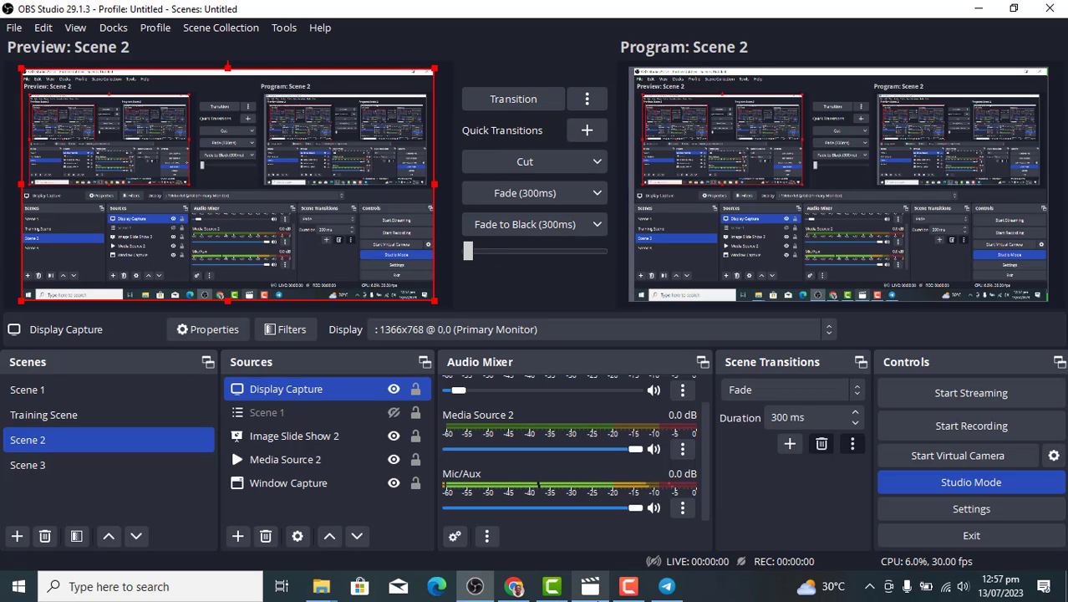
Step: Try to start streaming and dismiss the 'Invalid Path or Connection URL' error
click(974, 393)
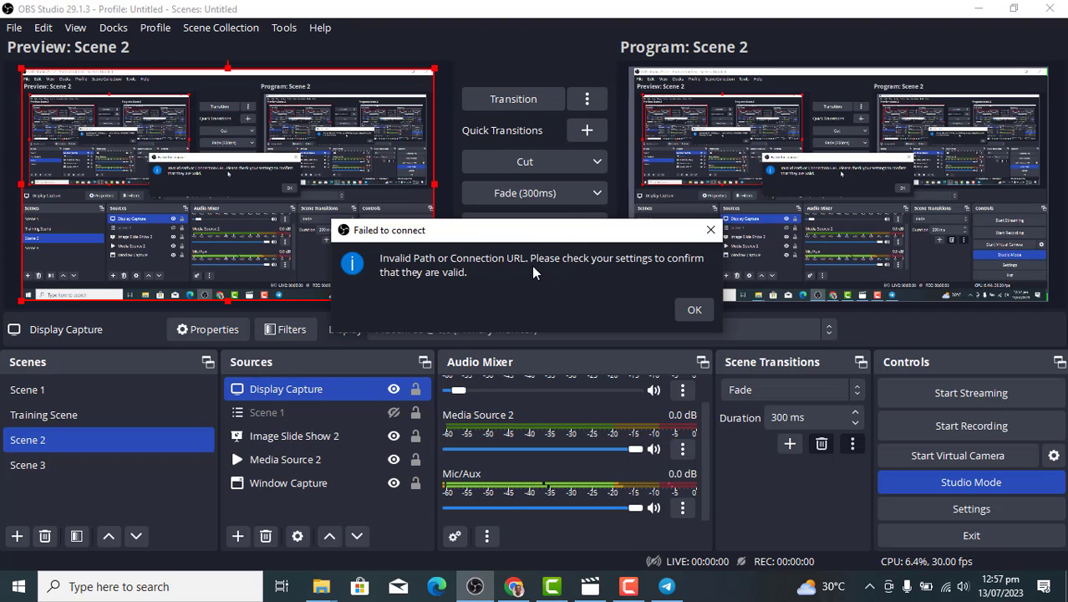
click(696, 310)
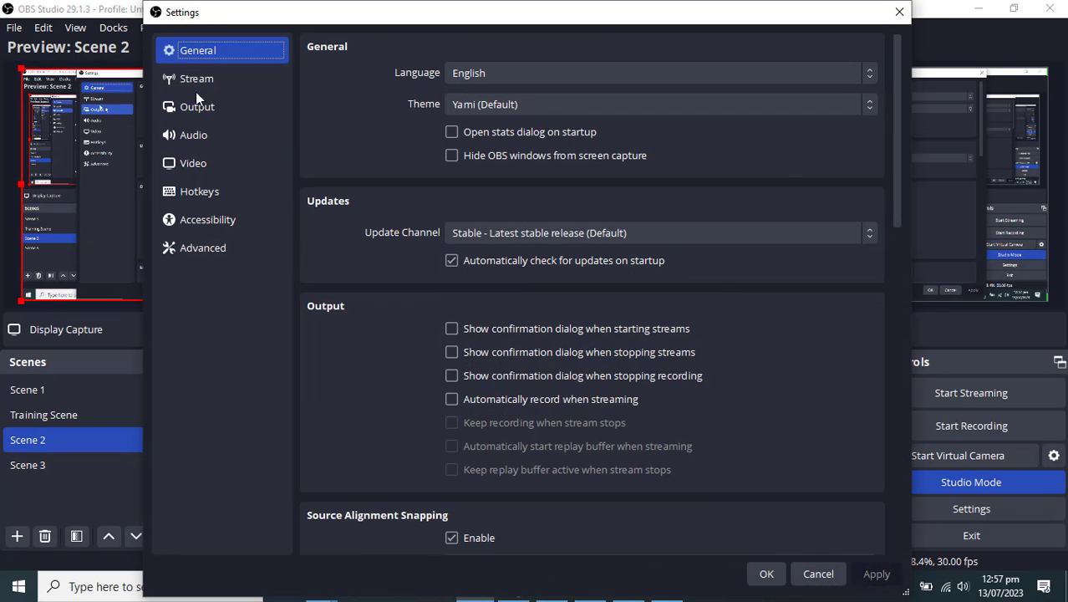
Step: On the Stream page, try Facebook Live, return to Custom with server 'Telegram', and move the window left
click(198, 80)
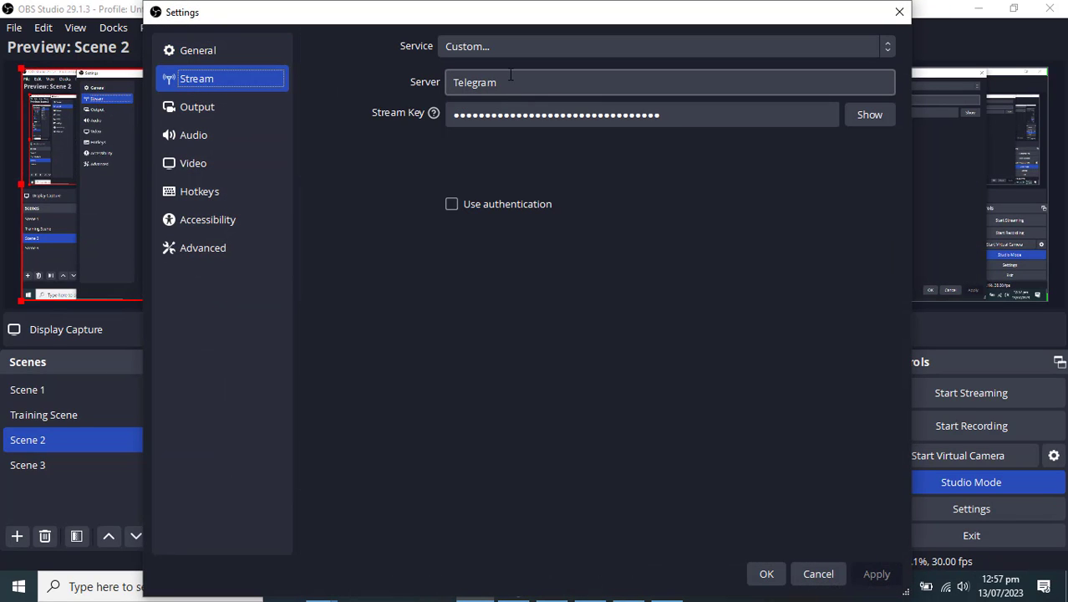
click(505, 46)
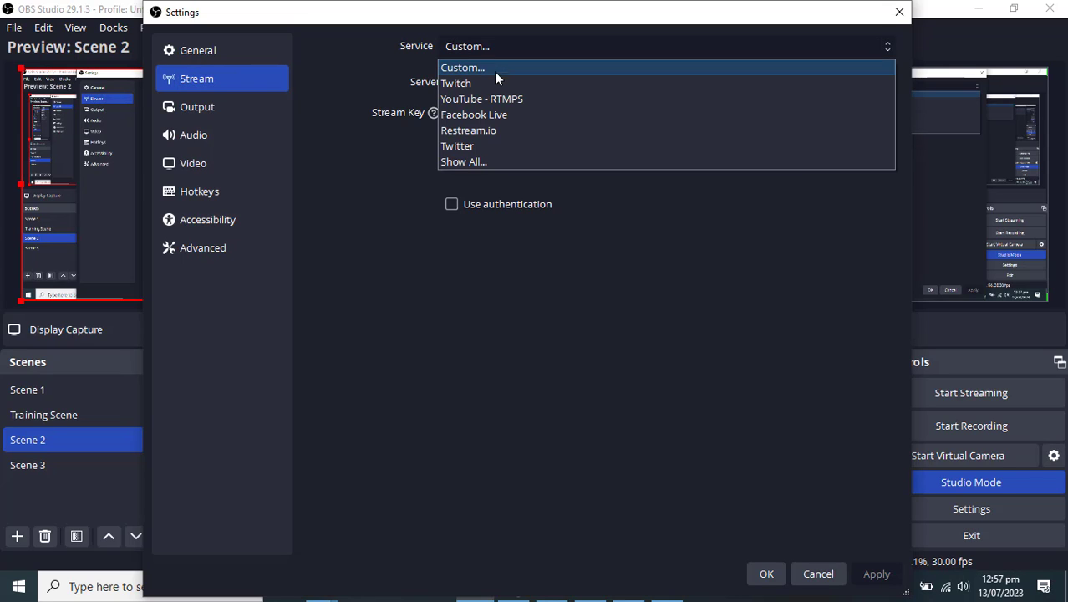
click(481, 117)
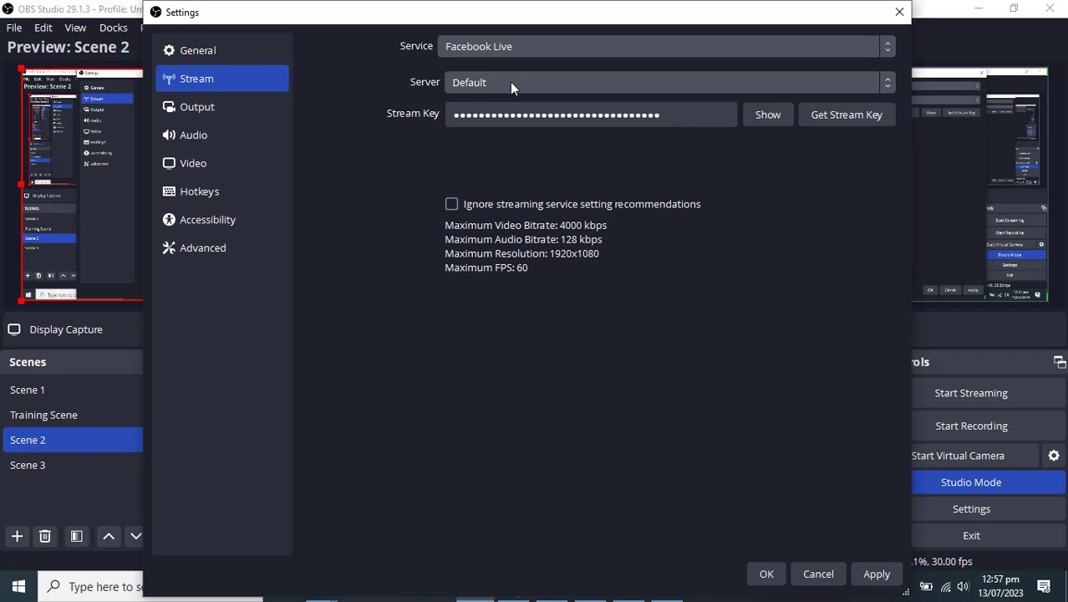
click(510, 82)
click(510, 83)
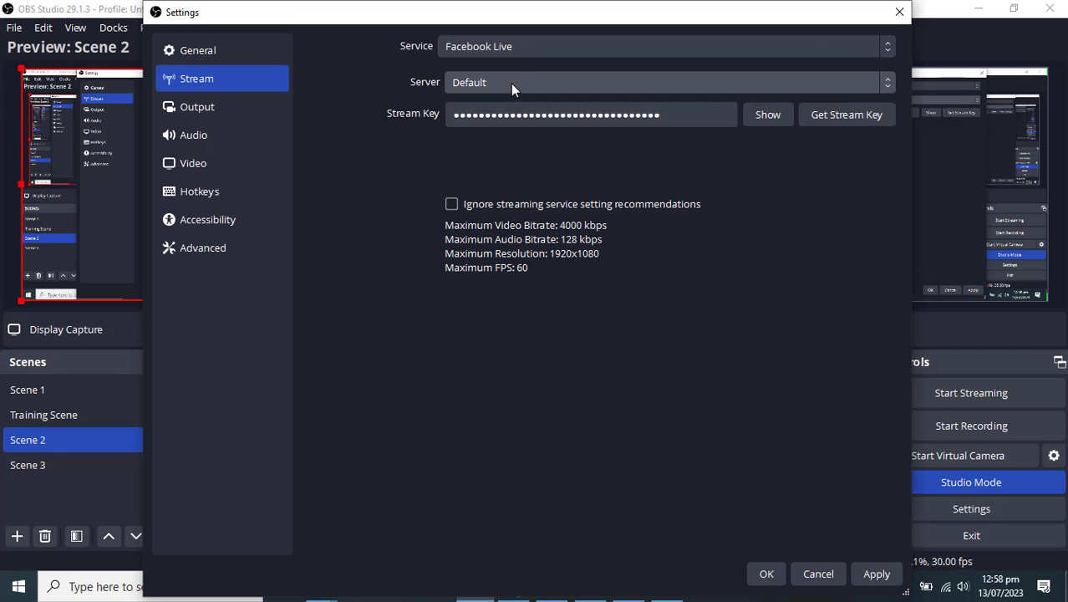
click(515, 42)
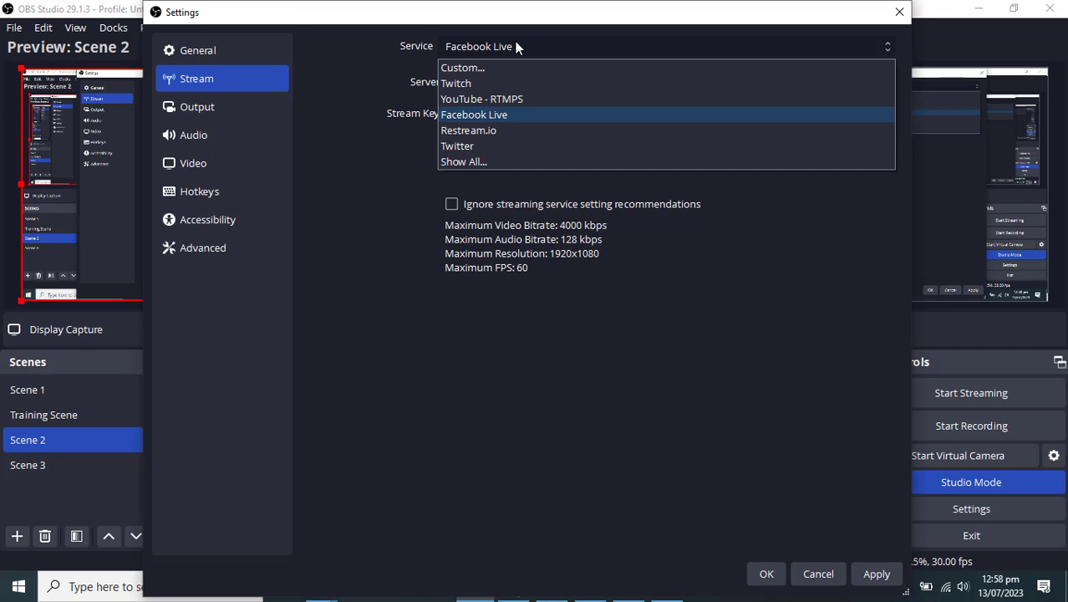
click(474, 71)
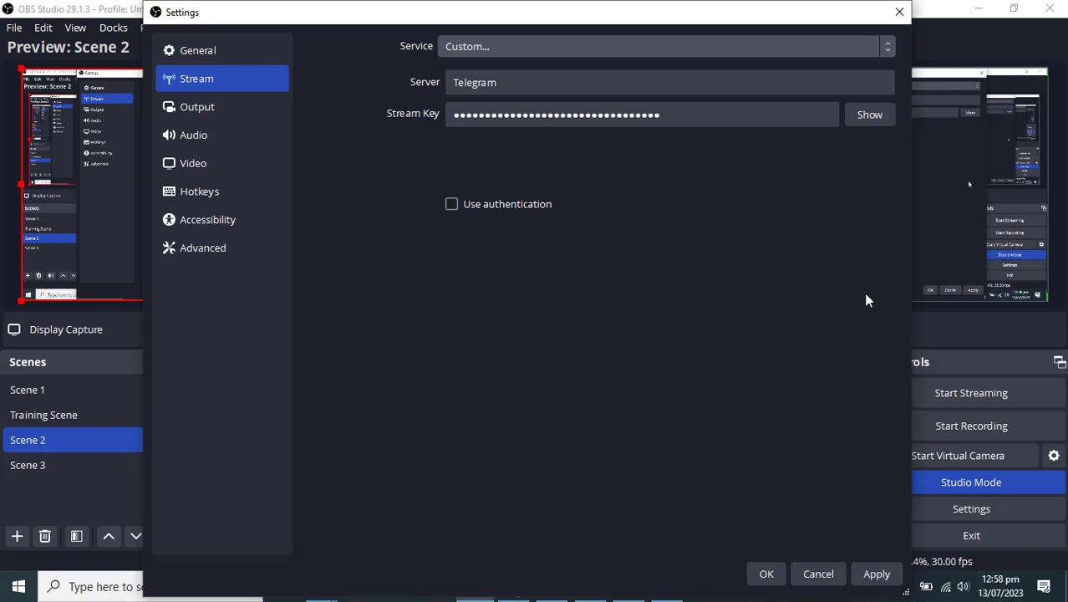
drag(802, 18, 424, 5)
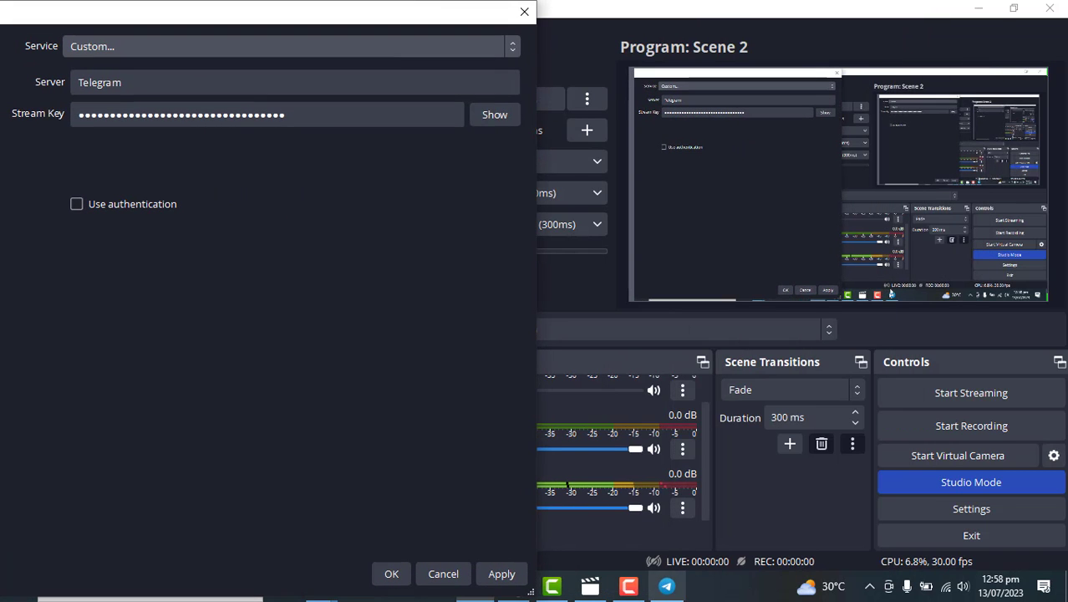
Step: Copy the Telegram server URL rtmps://dc4-1.rtmp.t.me/s/ from 'Stream with other apps'
click(666, 586)
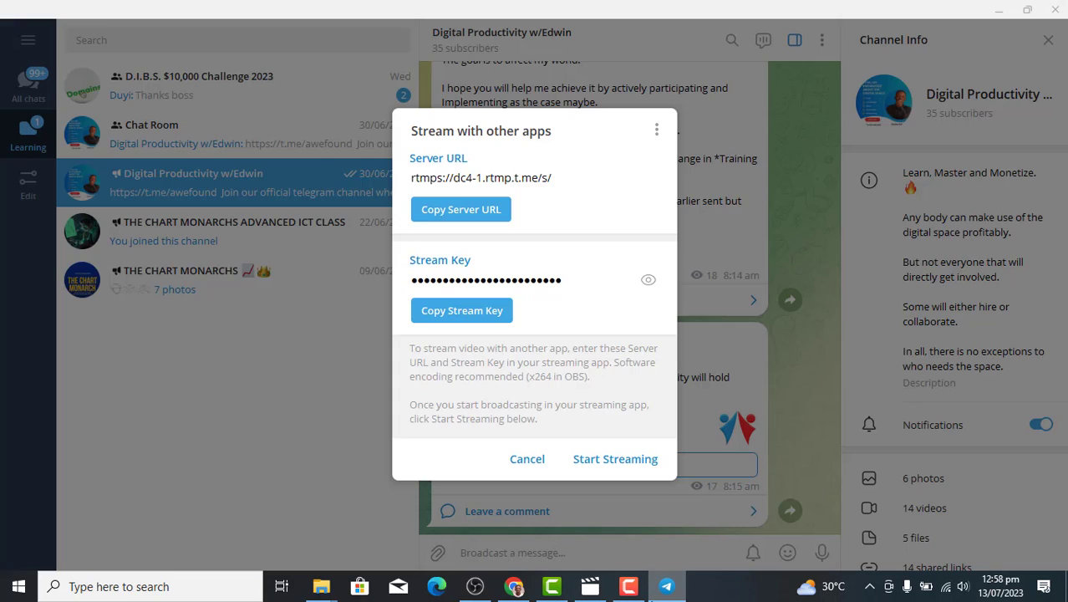
click(471, 211)
click(654, 132)
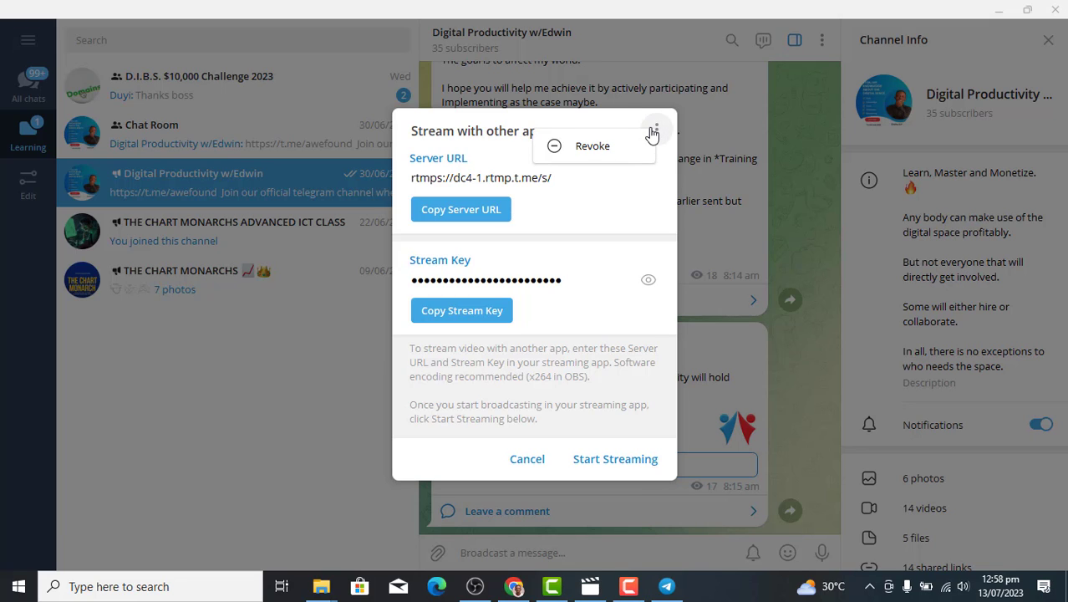
click(653, 132)
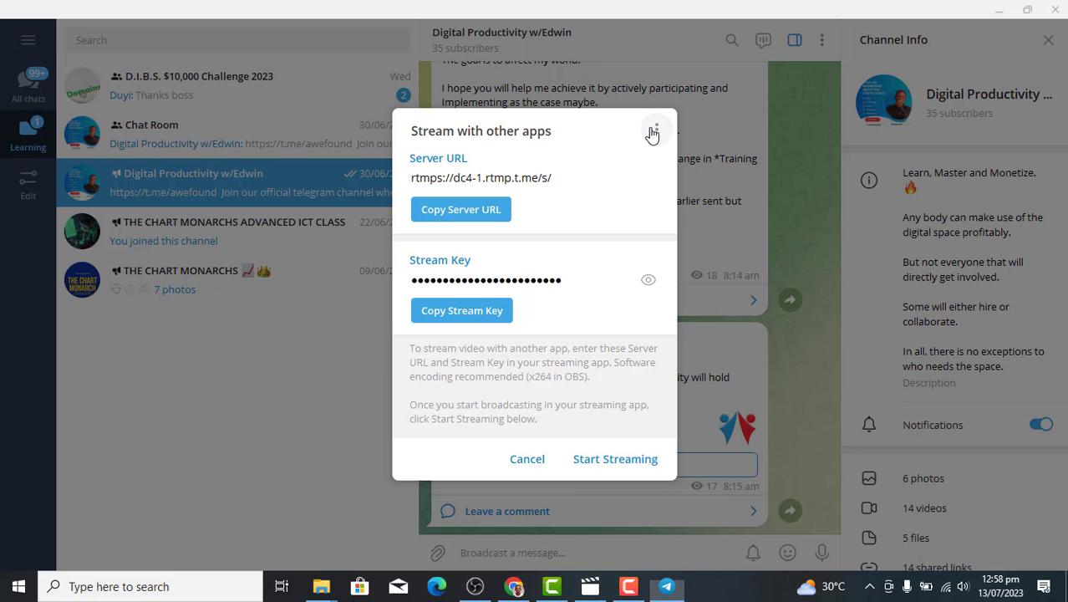
Step: Replace the Server field's 'Telegram' text with rtmps://dc4-1.rtmp.t.me/s/
click(483, 587)
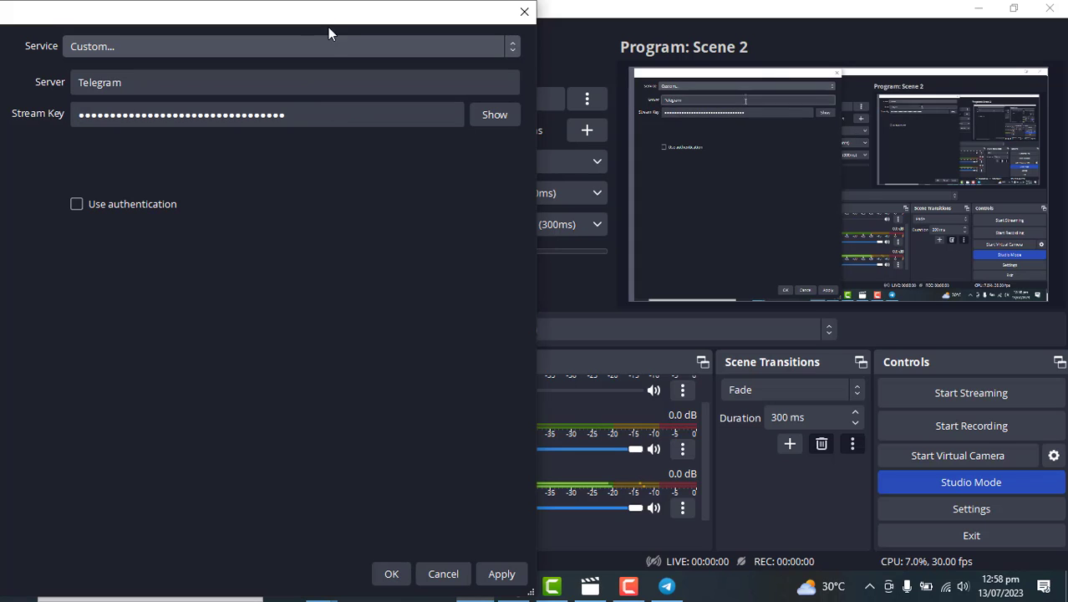
drag(317, 18, 645, 15)
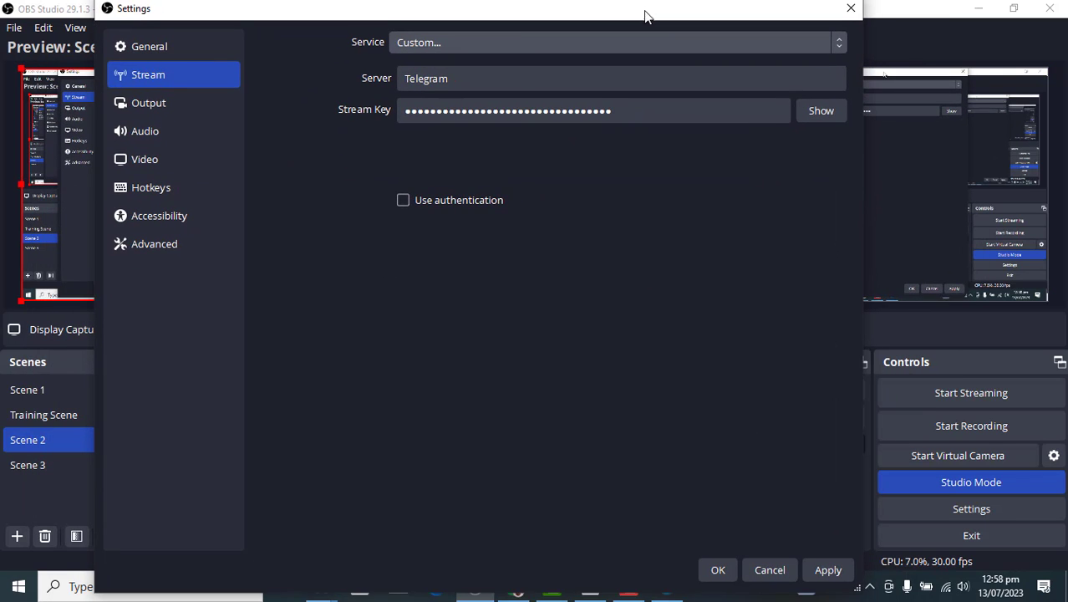
click(562, 80)
key(ctrl+a)
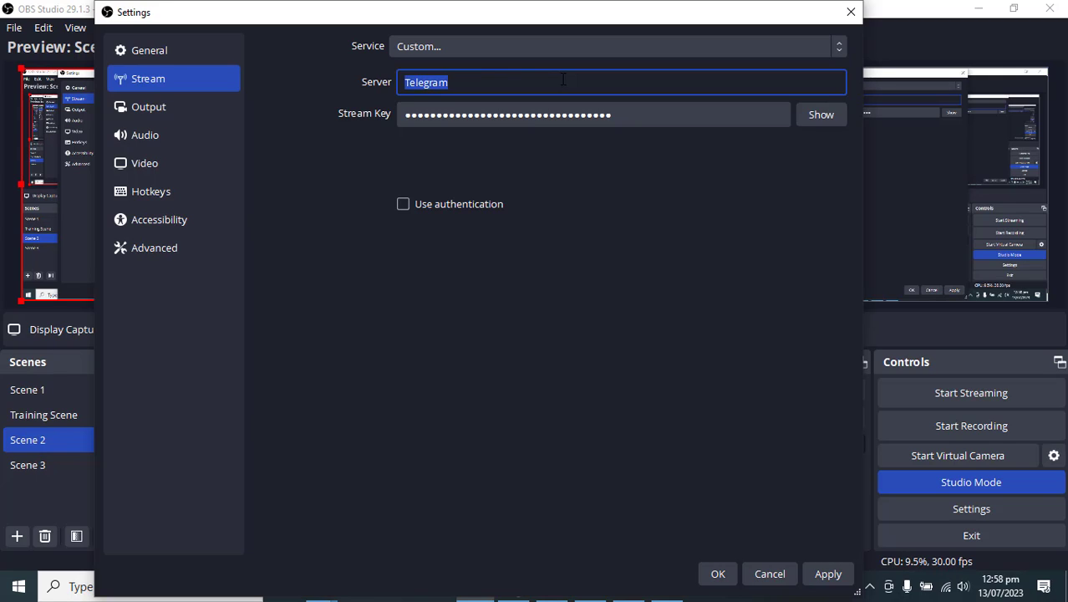
key(ctrl+v)
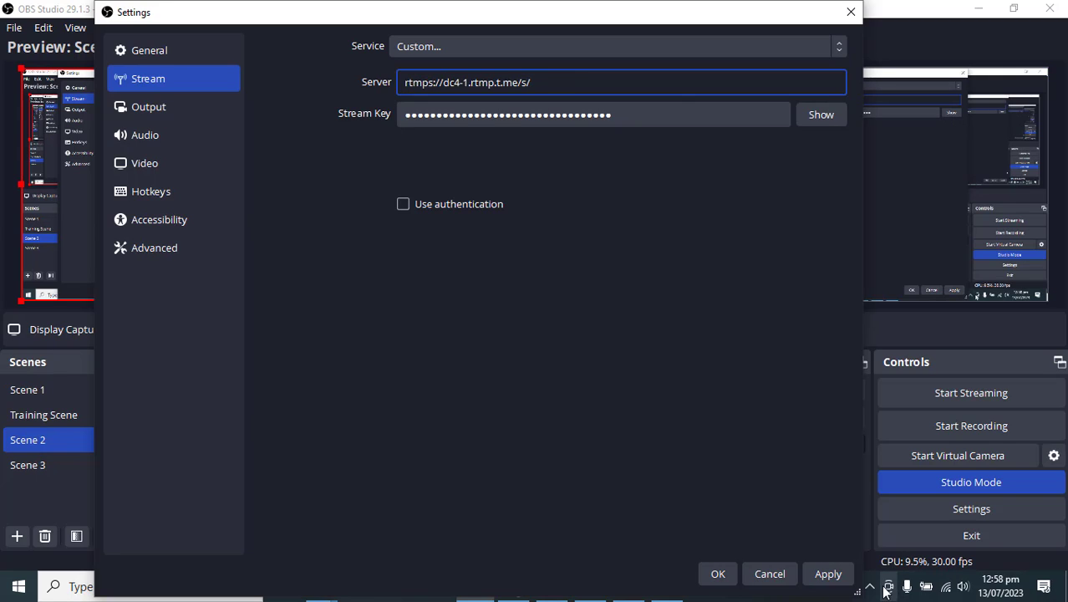
Step: Save the stream settings, start streaming, and return to Telegram
click(837, 577)
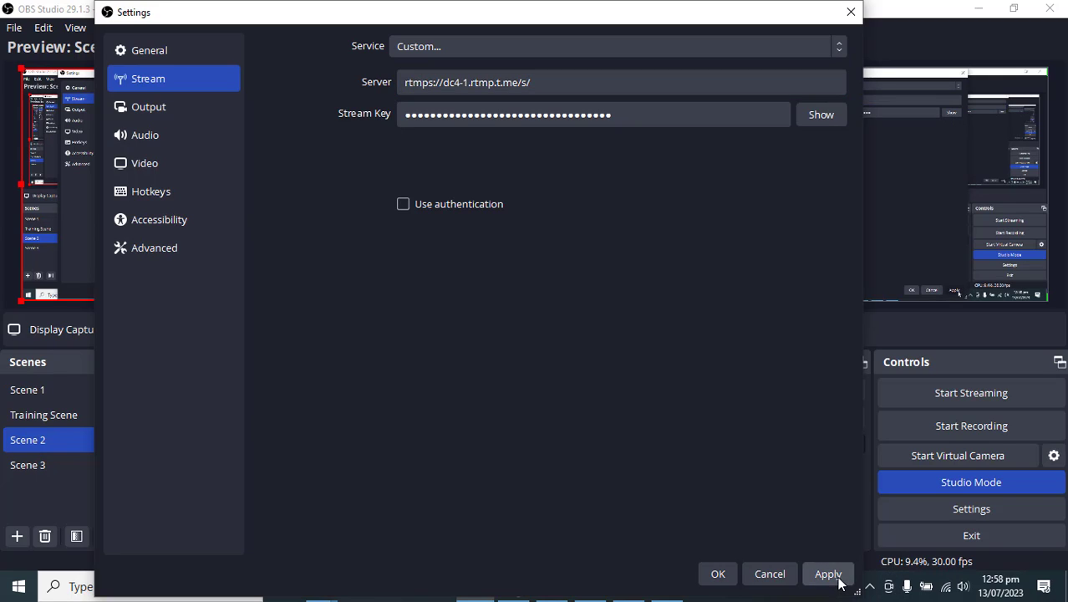
click(716, 574)
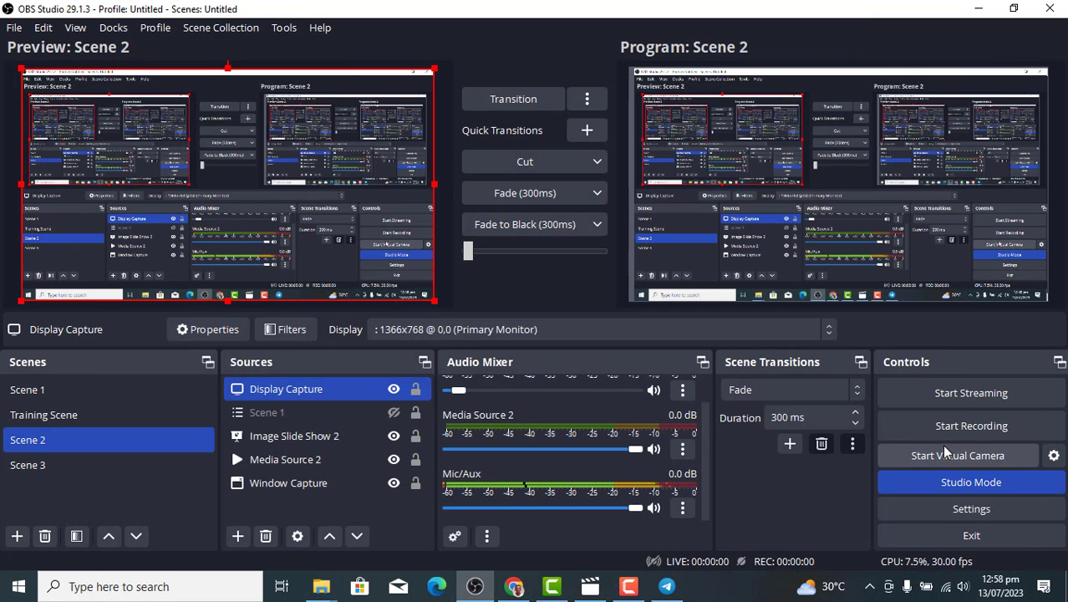
click(967, 392)
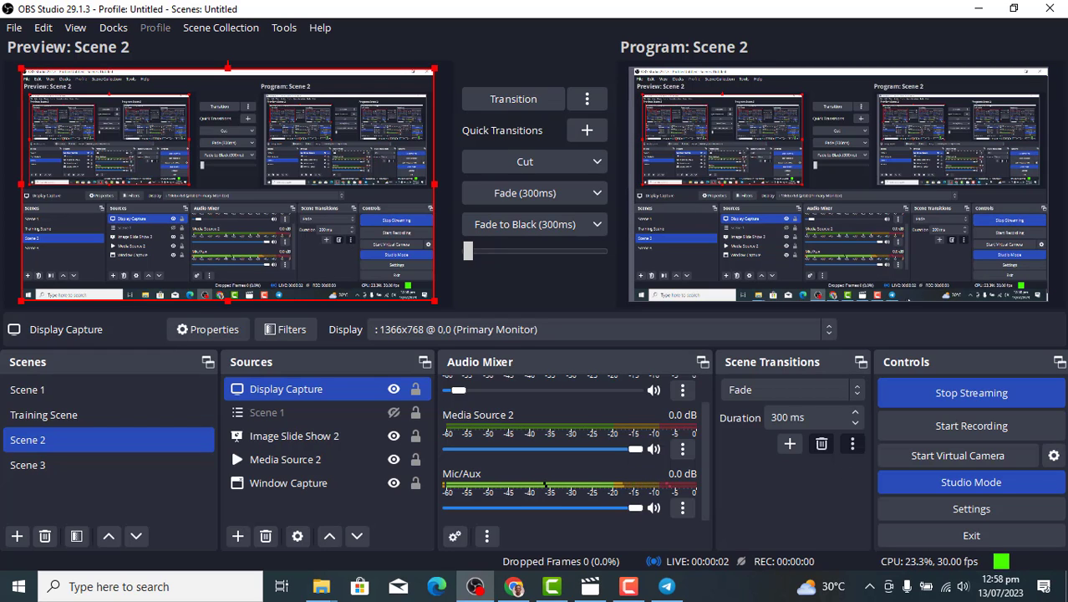
click(666, 586)
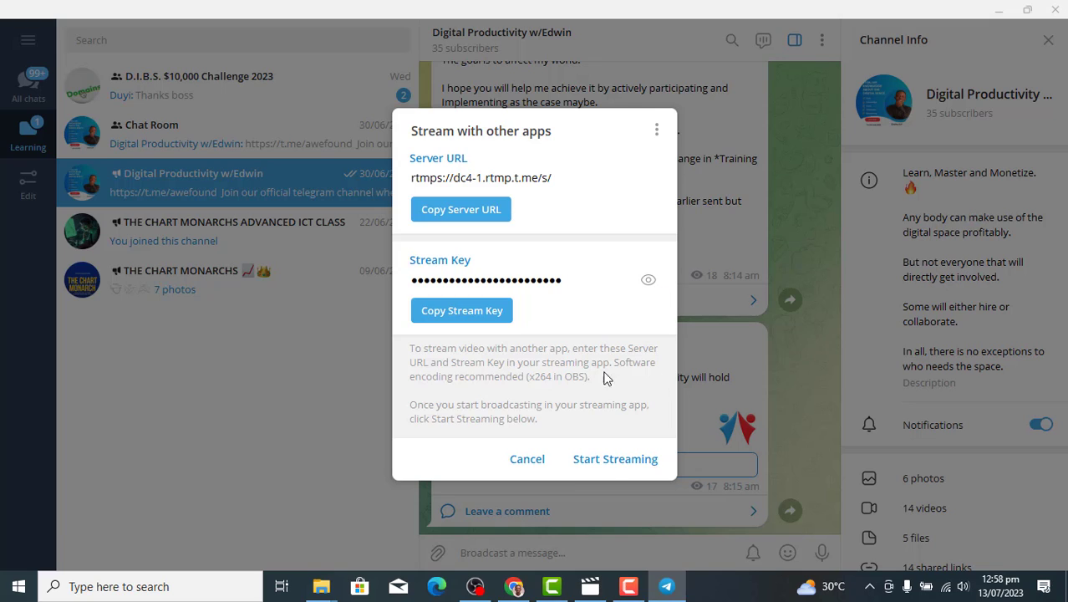
Step: Start the channel's live stream, check its options menu full-screen, then return to OBS
click(596, 465)
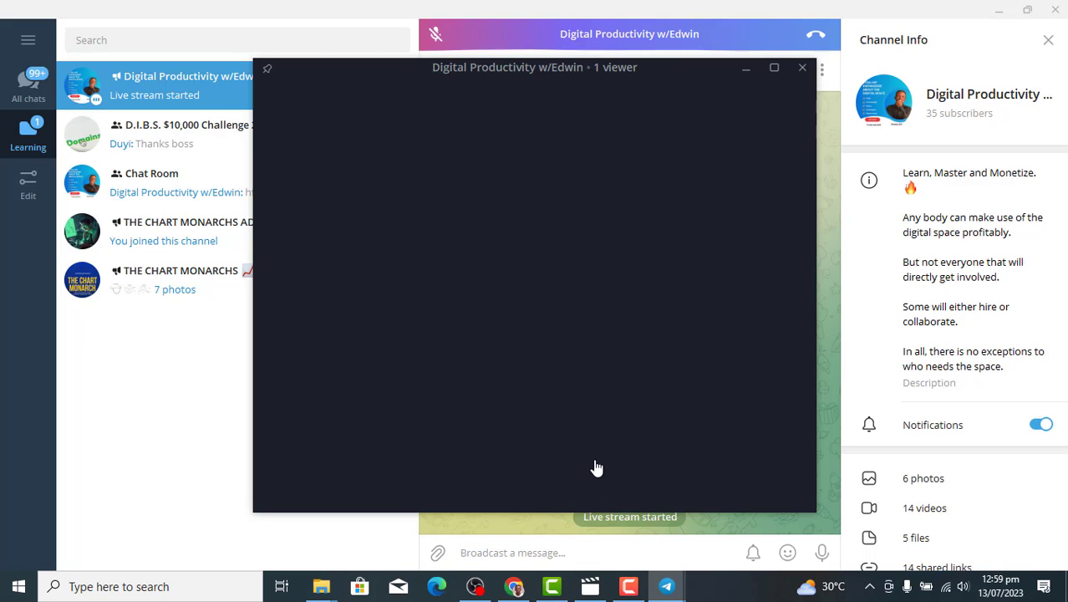
mouse_move(763, 162)
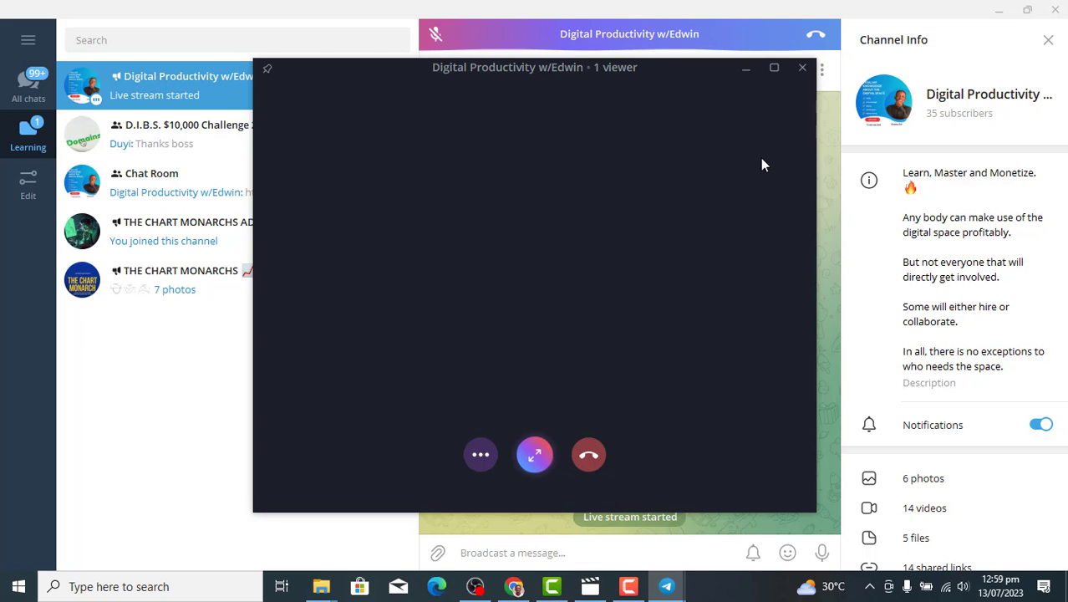
click(482, 456)
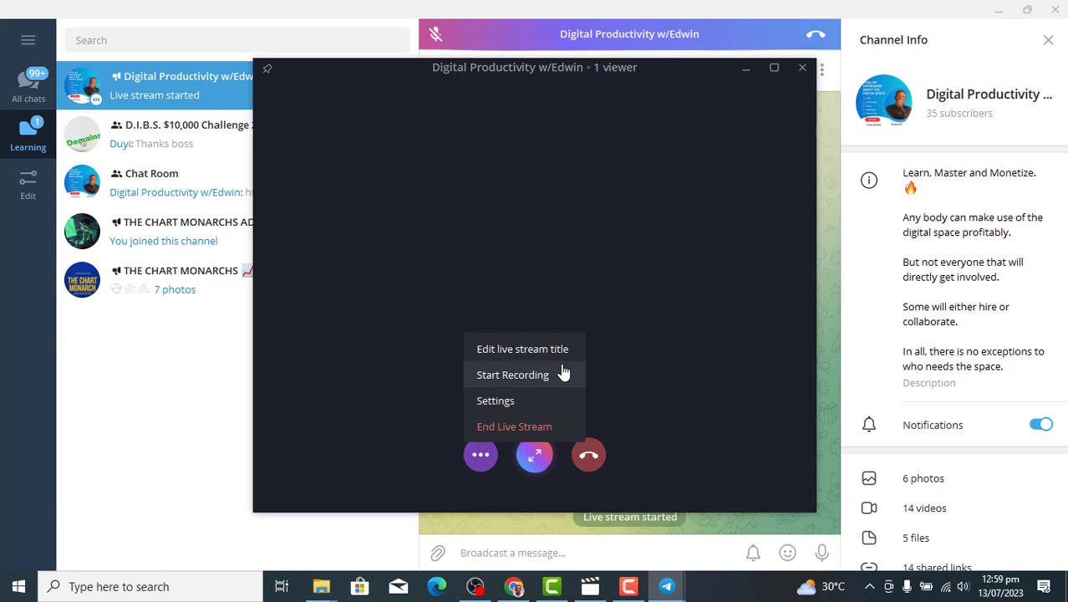
click(541, 468)
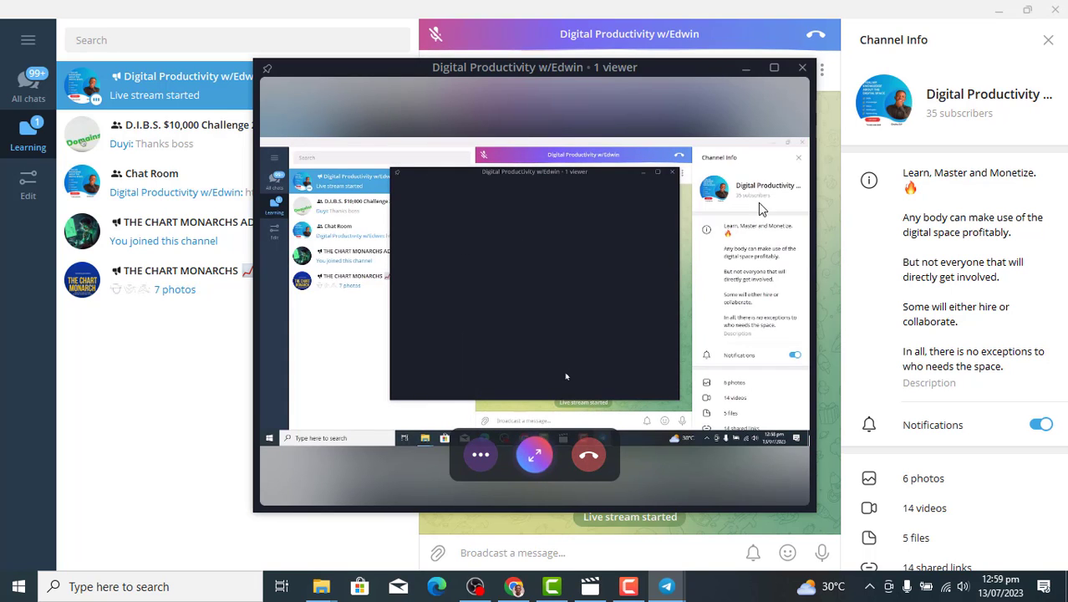
click(774, 72)
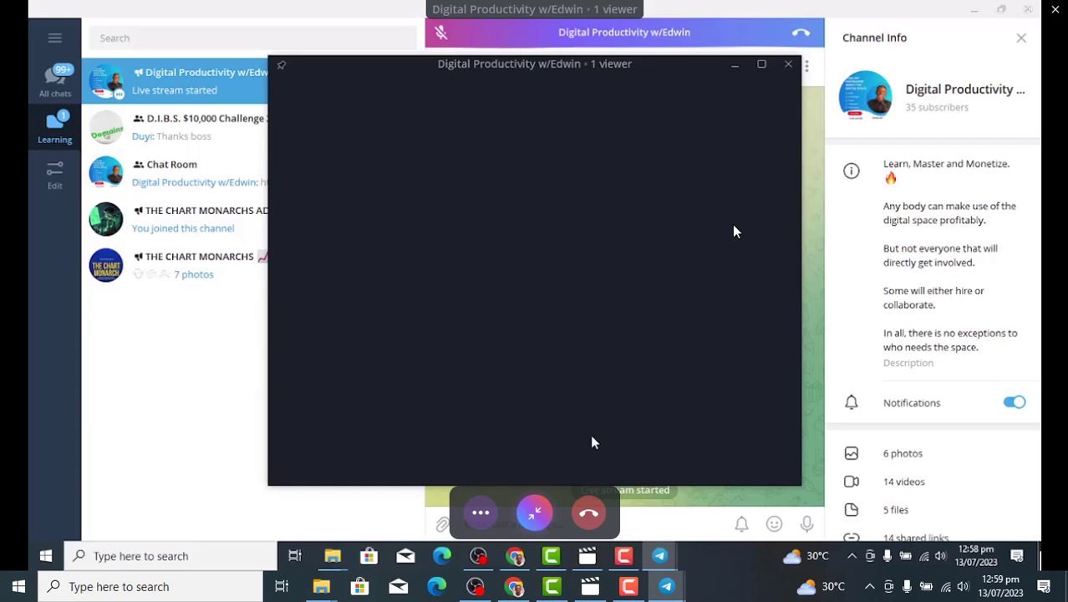
click(485, 432)
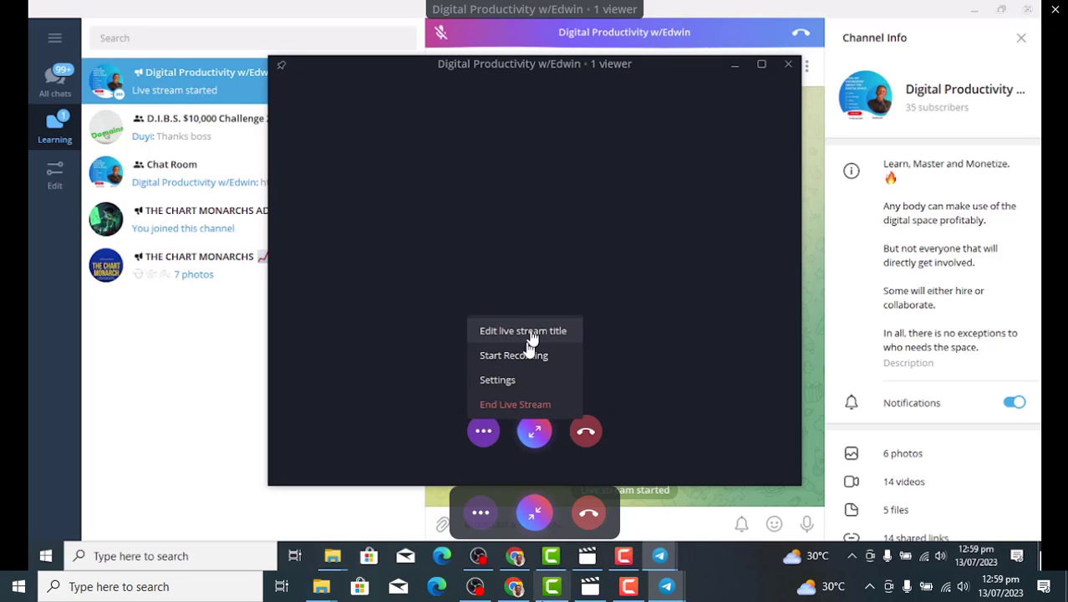
click(476, 587)
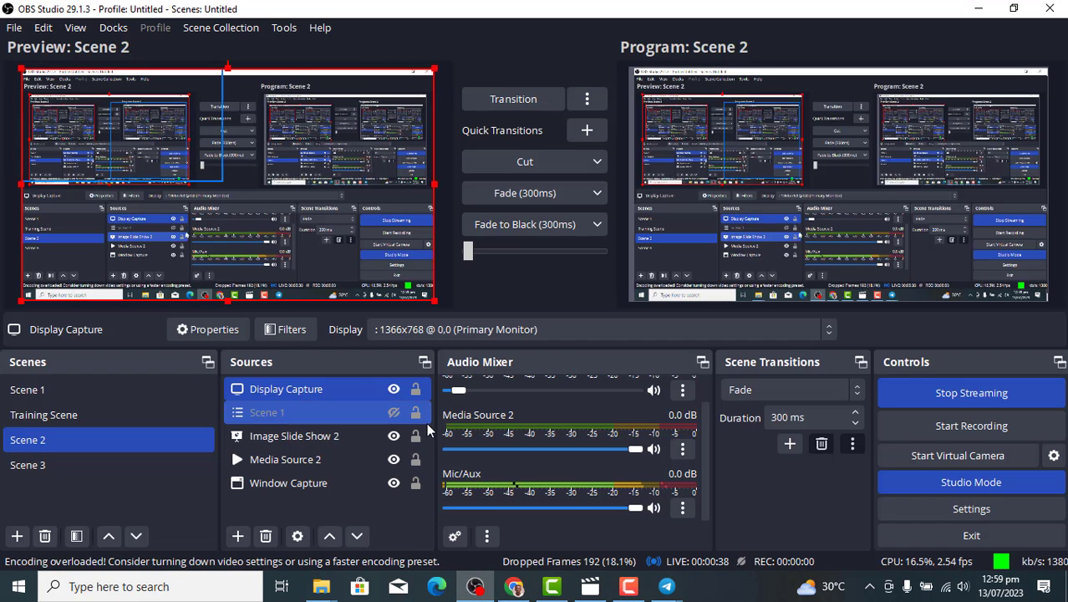
Step: Preview Scene 3, then Scene 1, and transition Scene 1 live
click(126, 465)
click(111, 386)
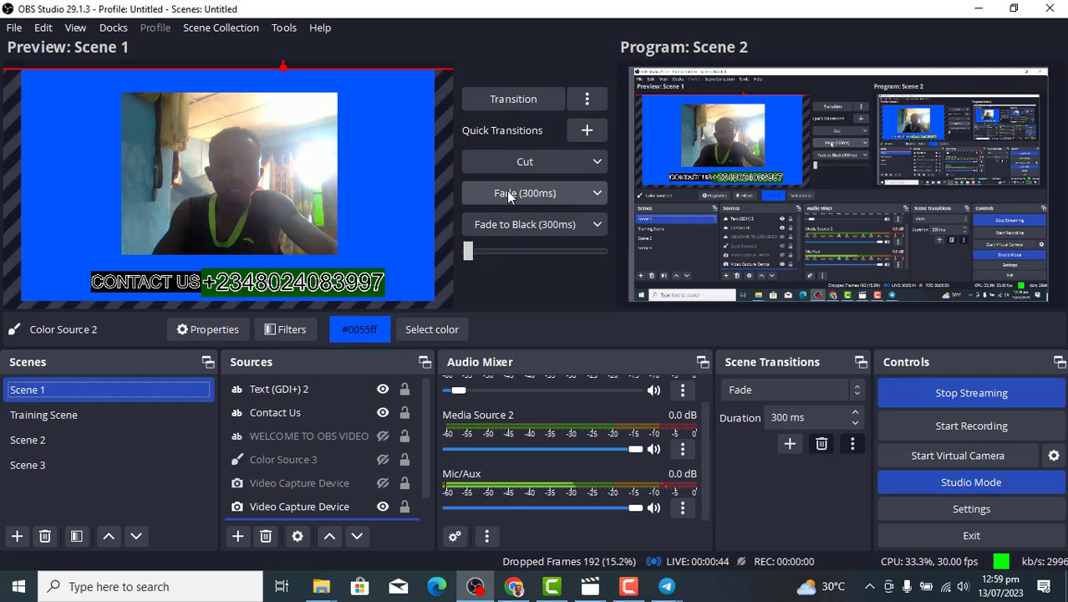
click(504, 101)
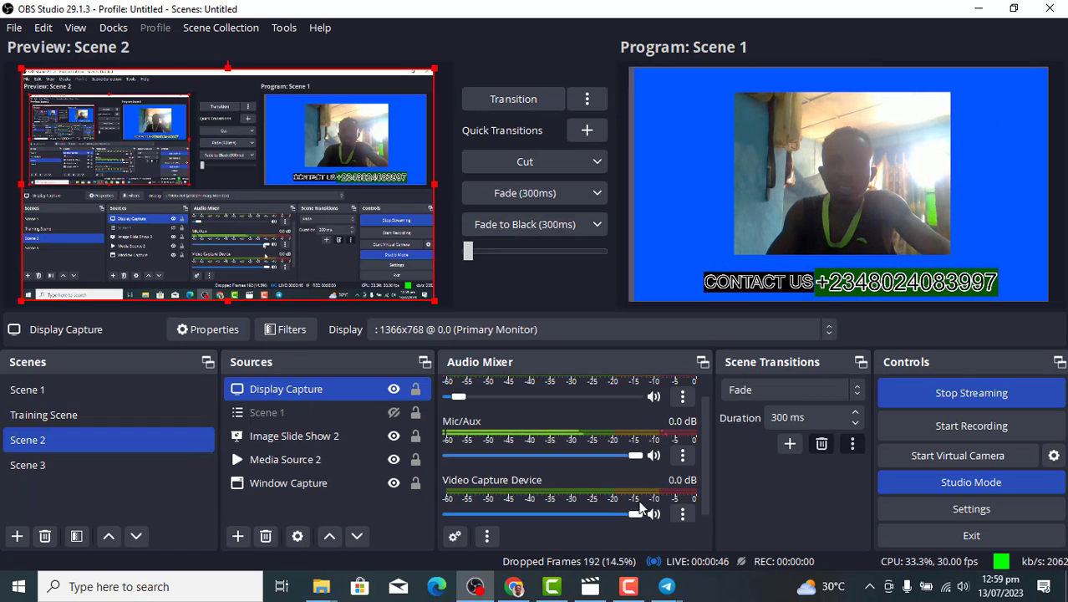
Step: Watch the Scene 1 webcam feed in Telegram's live stream window
click(668, 587)
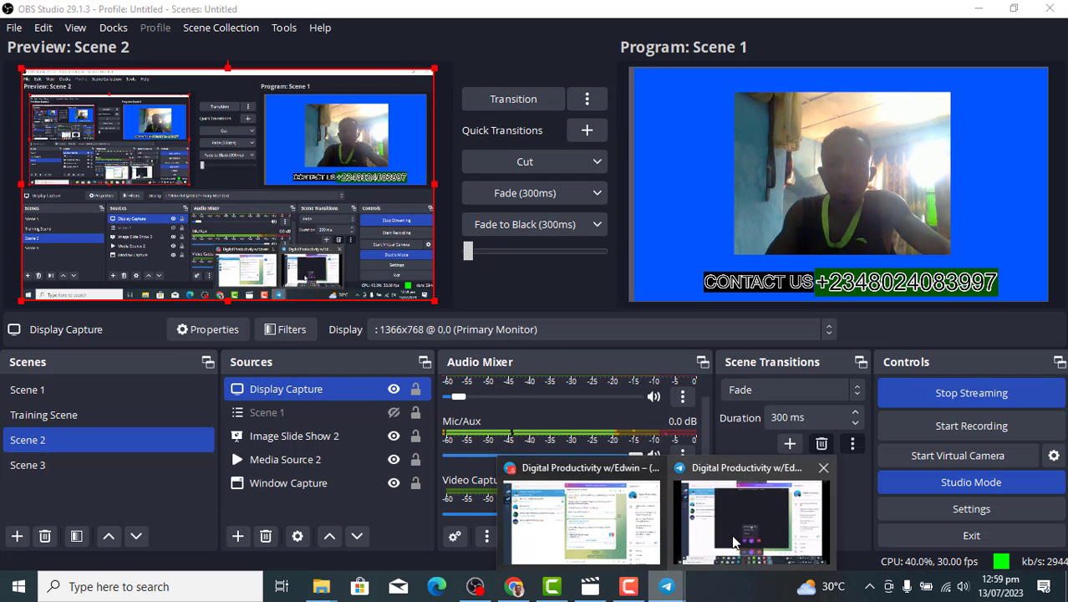
click(733, 539)
key(alt+Tab)
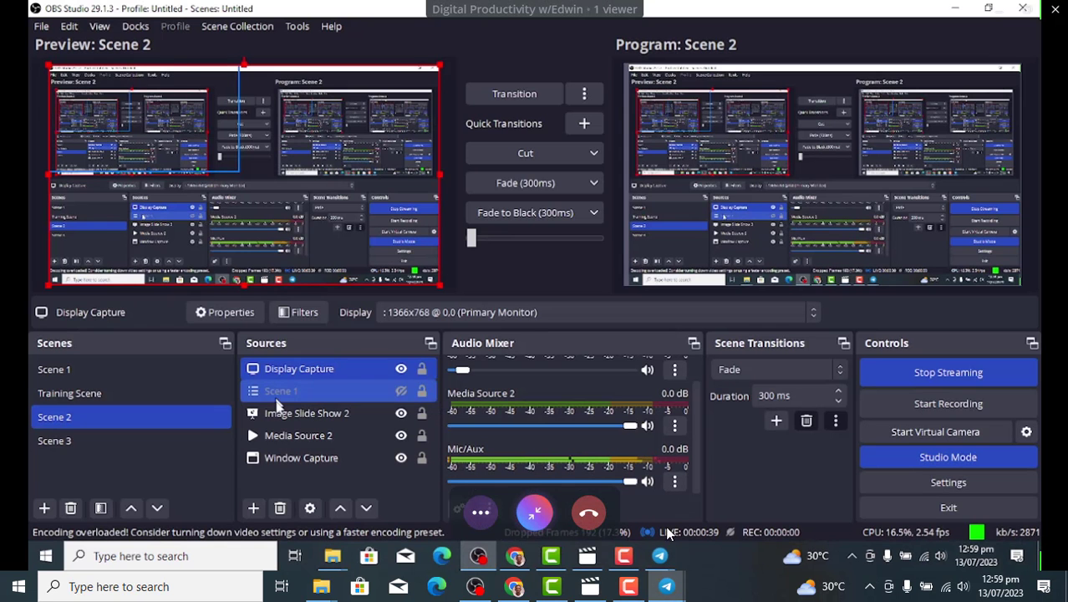
mouse_move(666, 586)
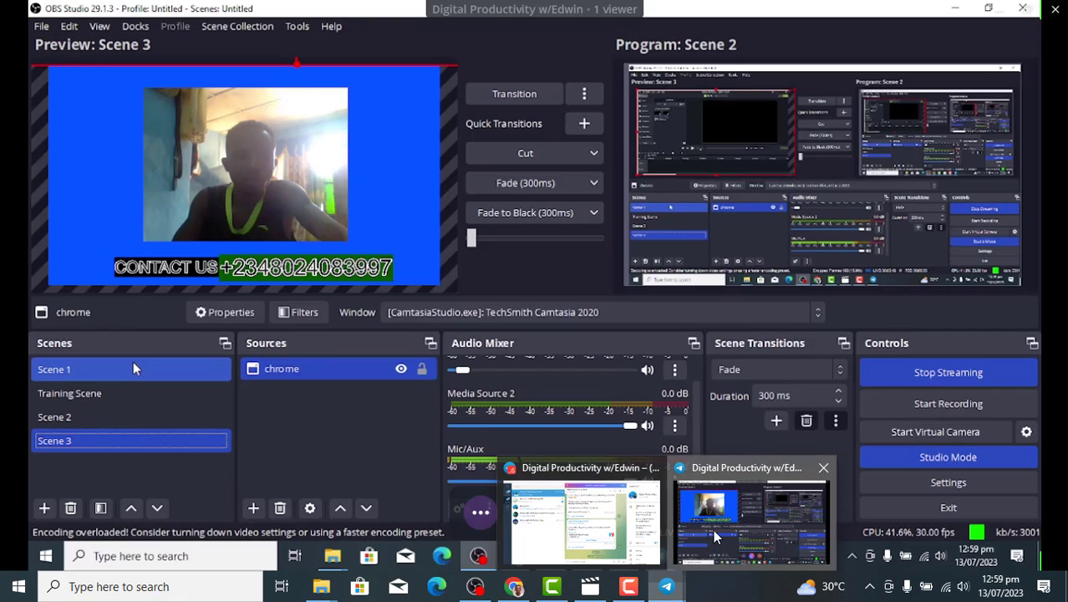
click(715, 535)
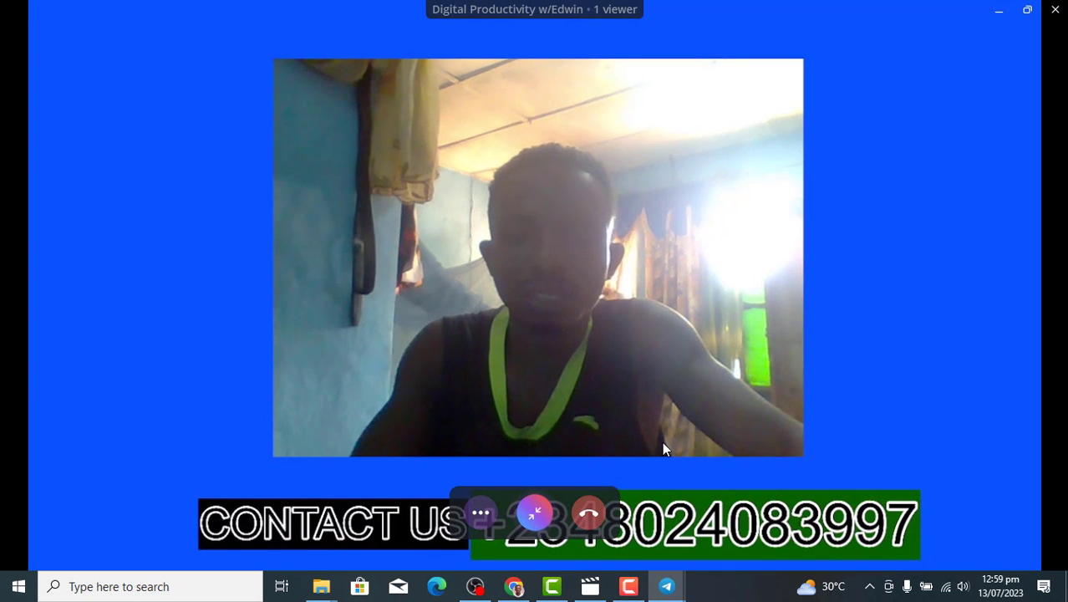
Step: Exit full screen on the Telegram live stream and minimize the floating call window to reveal OBS
click(536, 520)
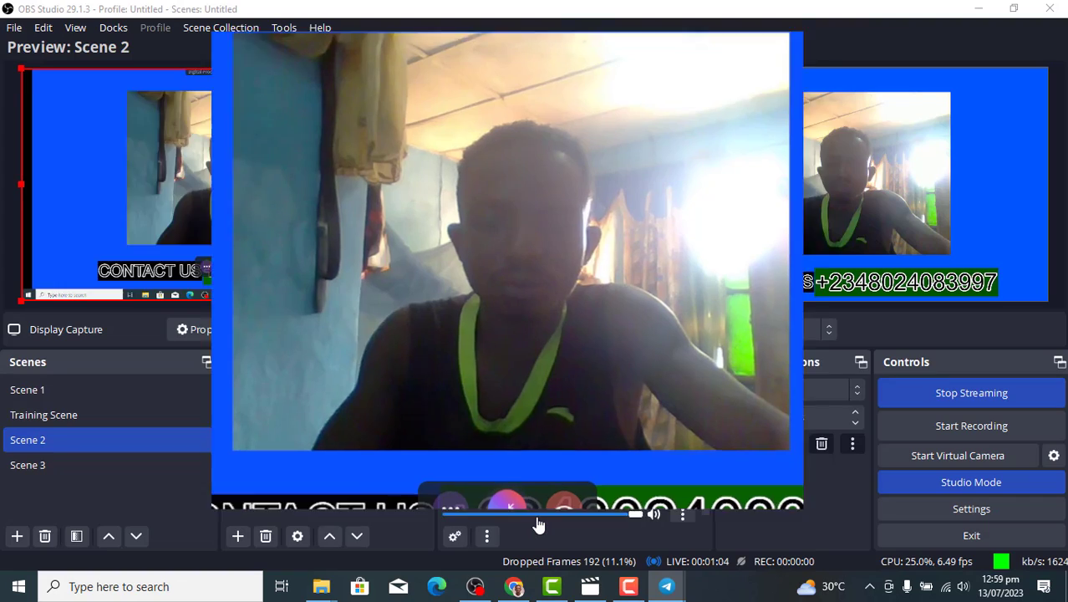
mouse_move(643, 360)
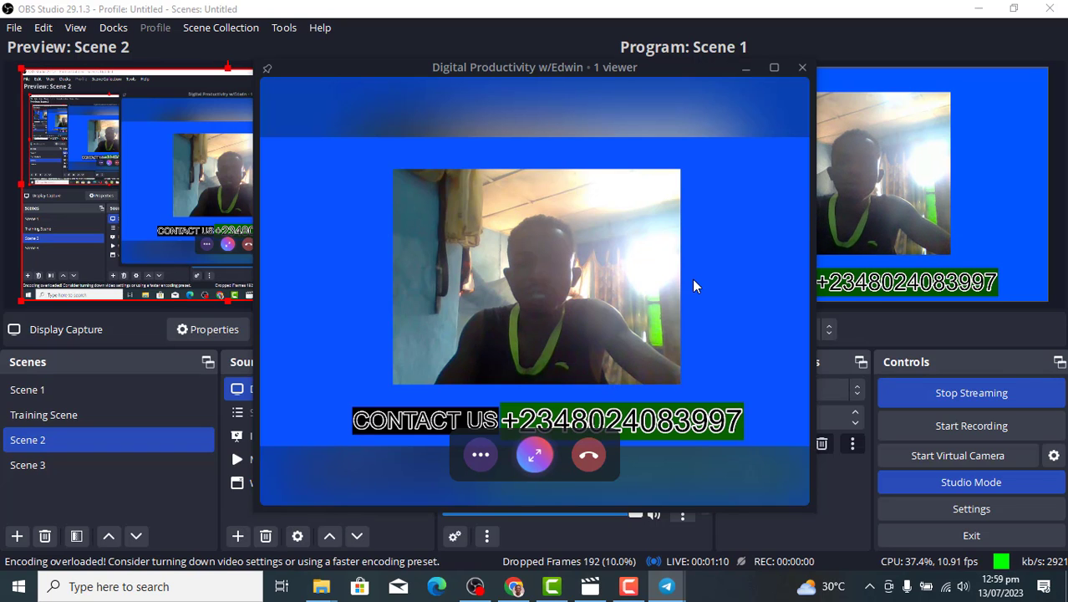
click(744, 69)
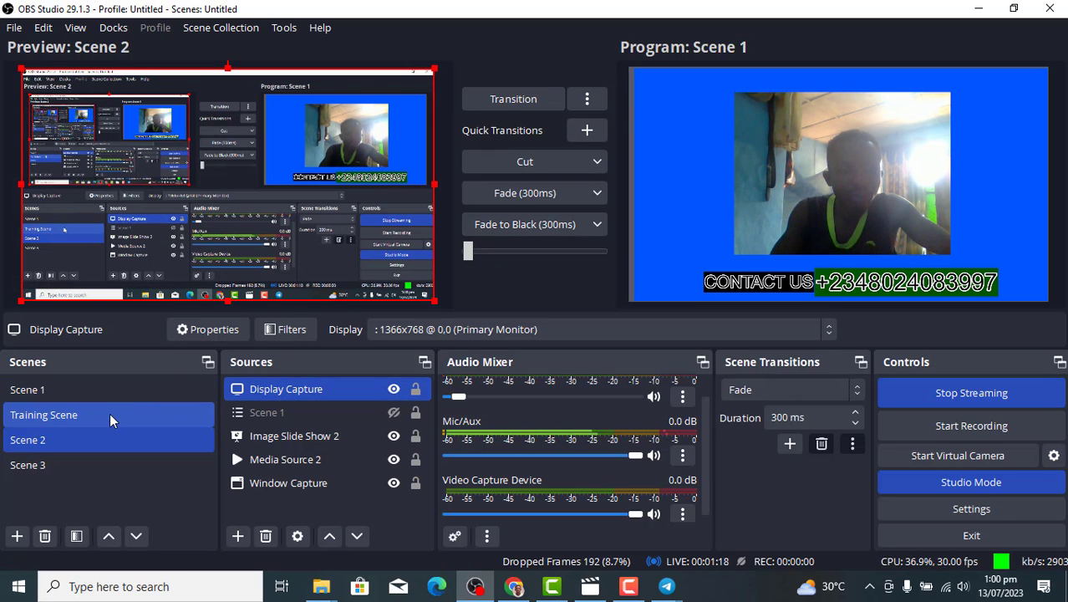
Step: Preview Scene 1, then Scene 2, and transition Scene 2 live to the stream
click(100, 388)
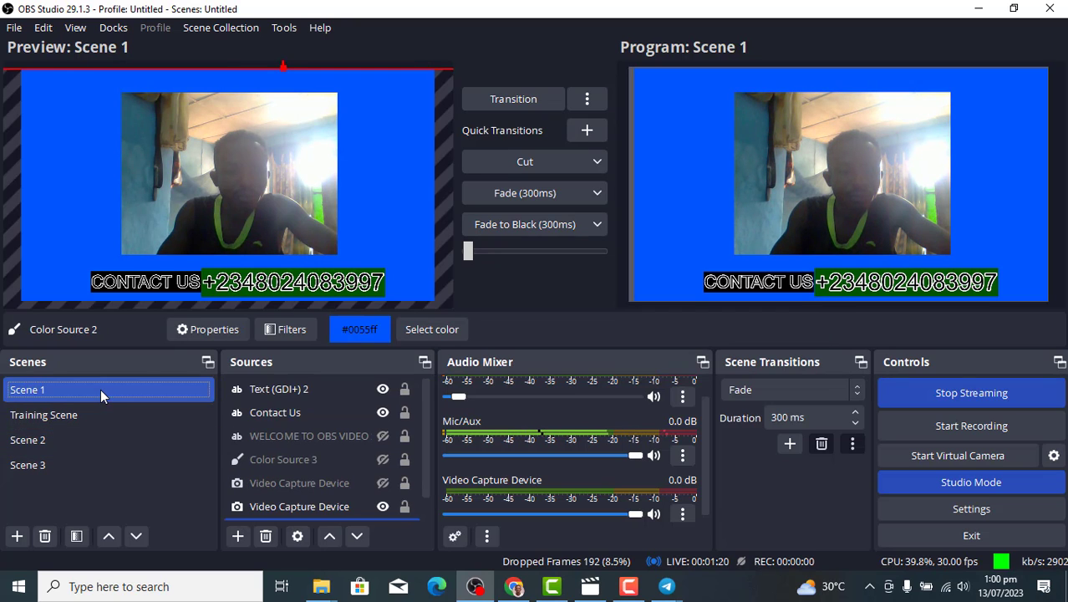
click(96, 435)
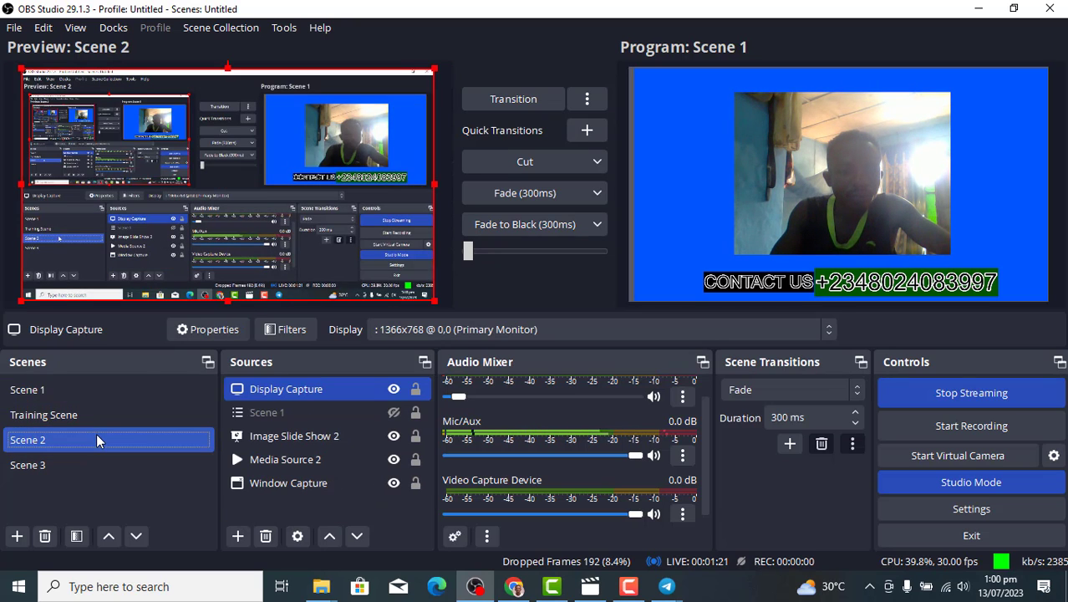
click(475, 100)
Step: Bring the Telegram live stream window forward from the taskbar
scroll(696, 438, down, 1)
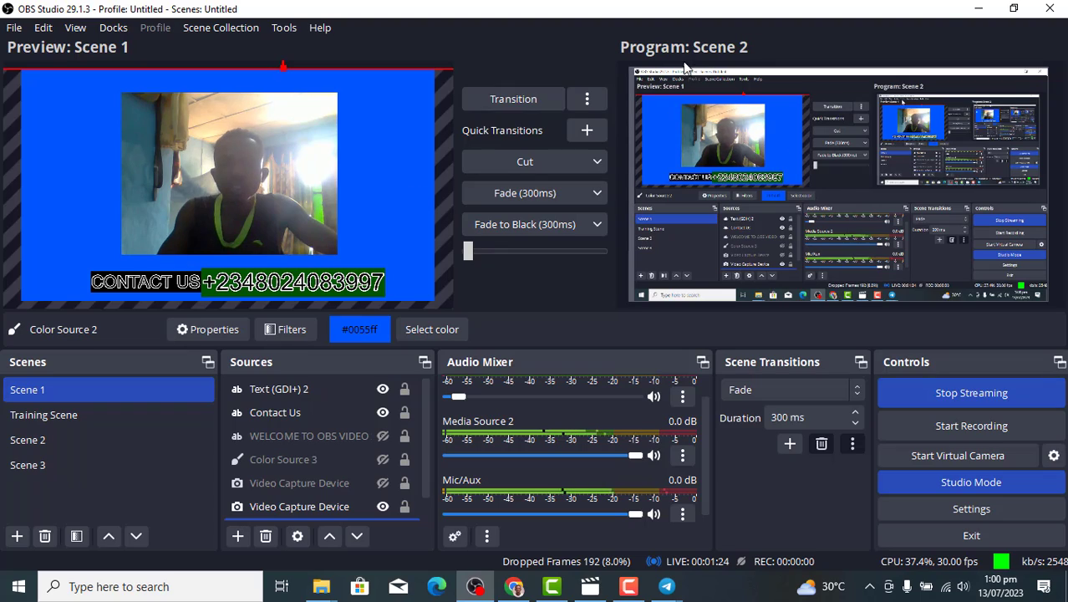
mouse_move(666, 586)
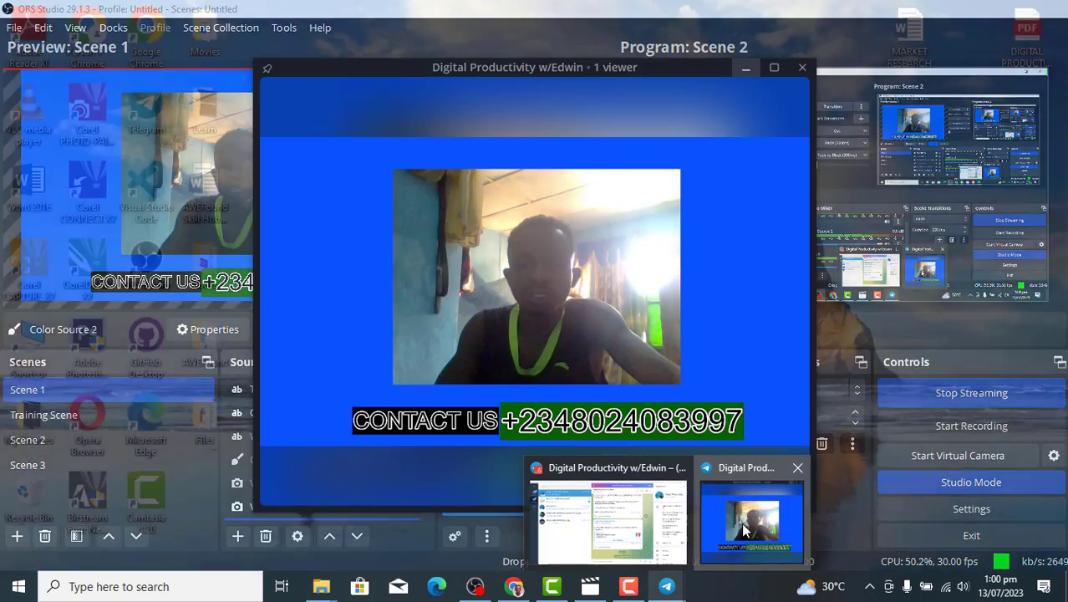
click(741, 522)
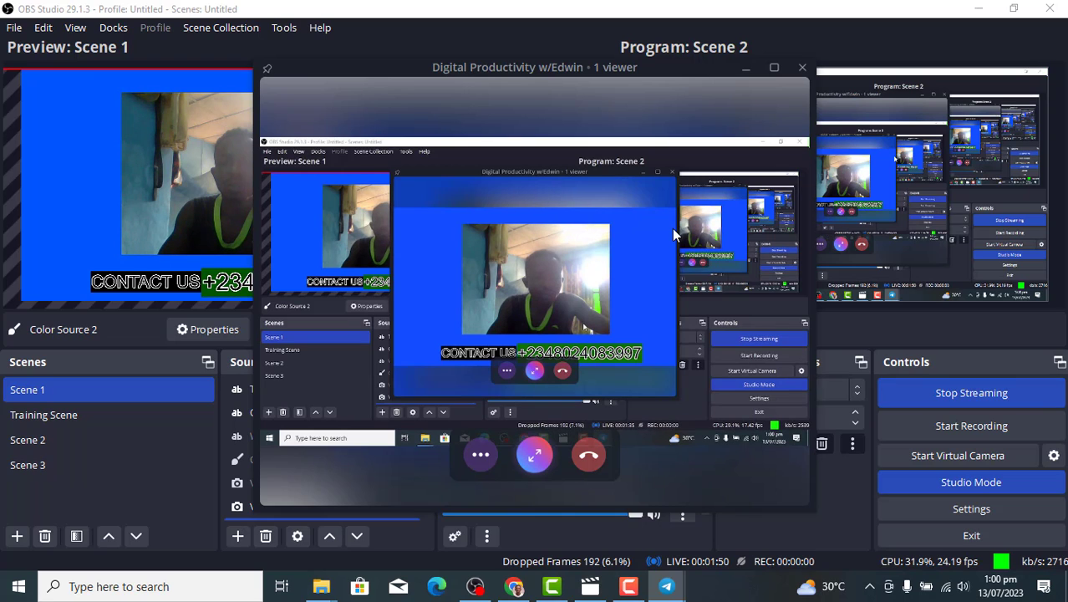
mouse_move(589, 452)
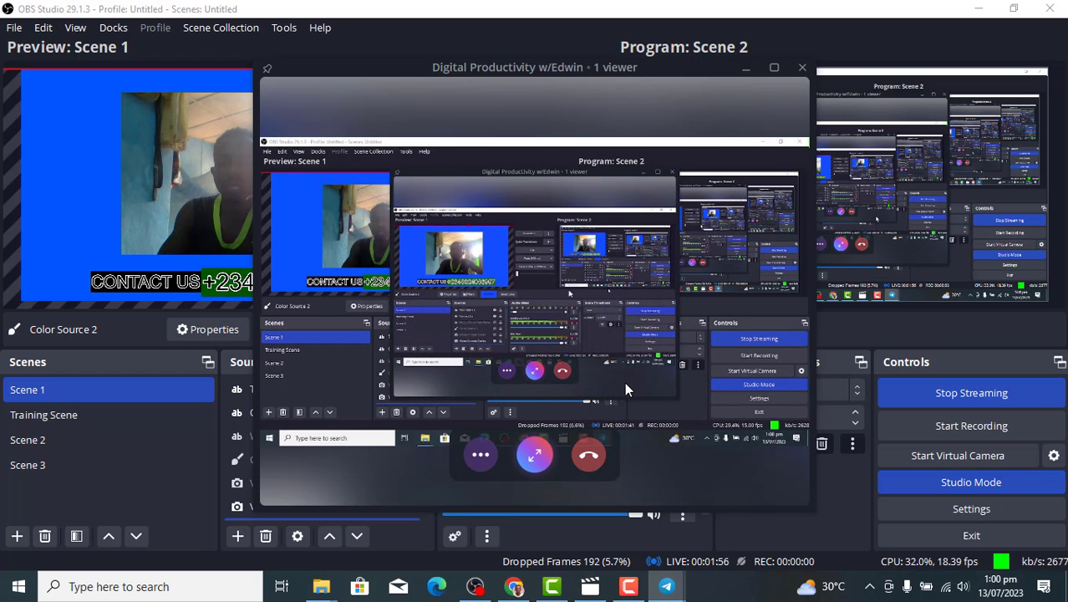
Step: Leave the live stream with 'End live stream' ticked, then bring Telegram back to the front
click(591, 458)
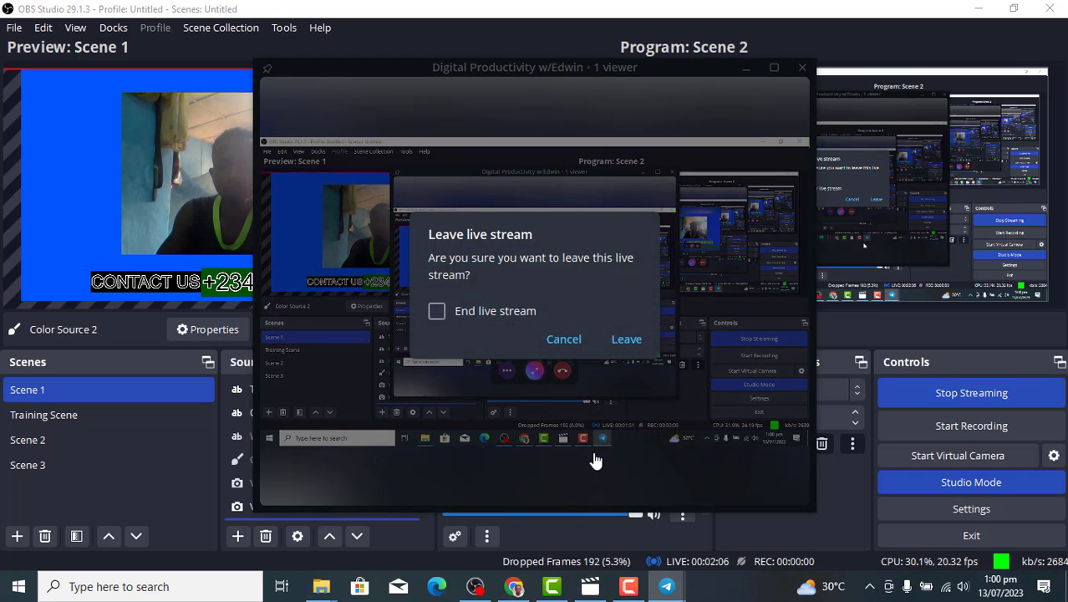
click(437, 312)
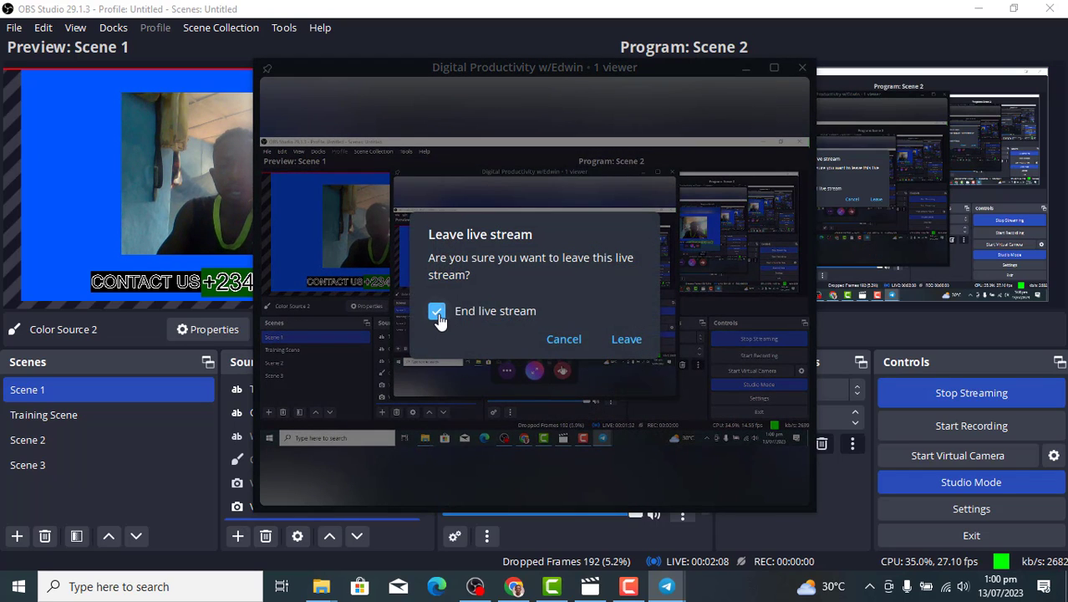
click(627, 340)
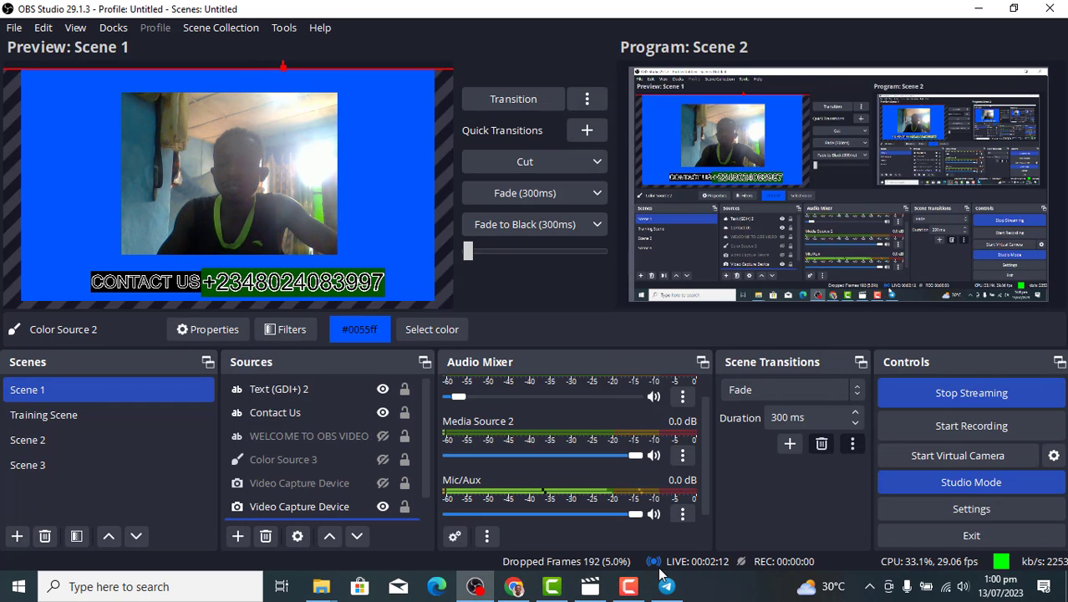
click(656, 535)
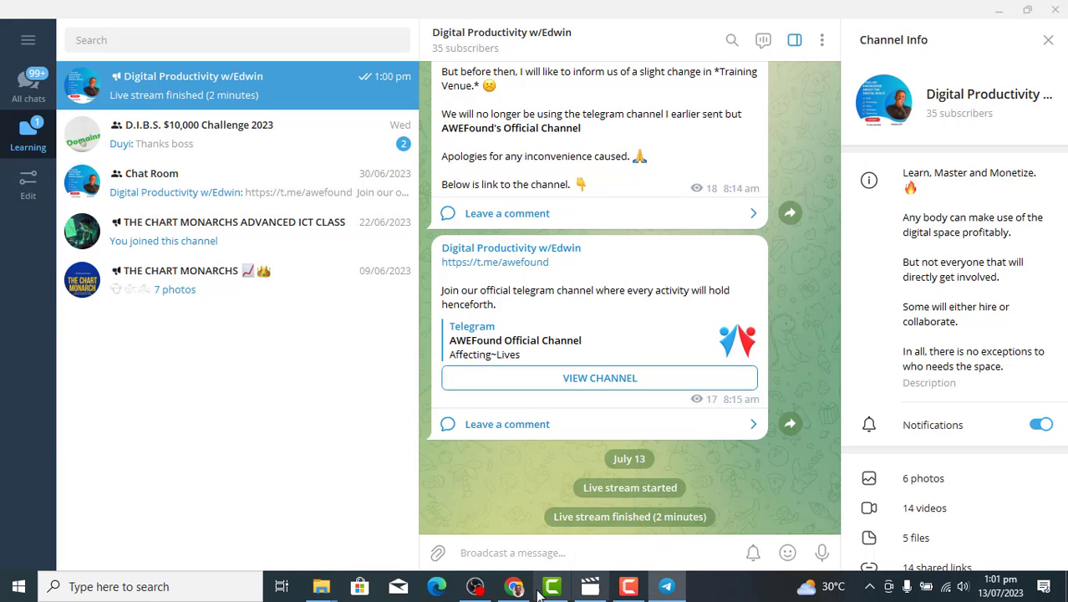
Step: Stop Streaming in OBS Studio and return to Telegram
click(477, 589)
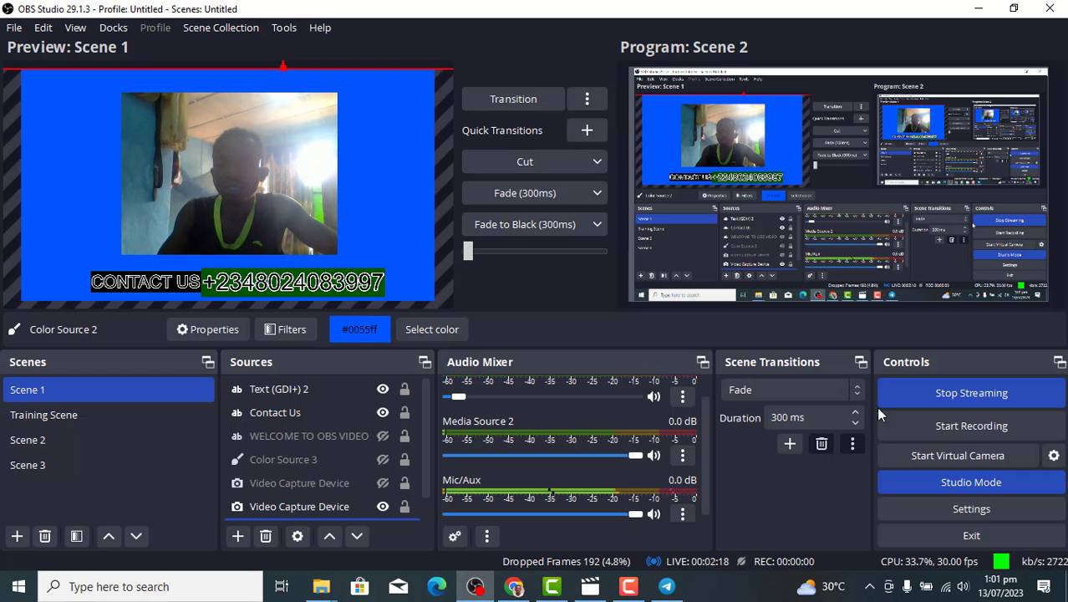
click(938, 397)
click(660, 589)
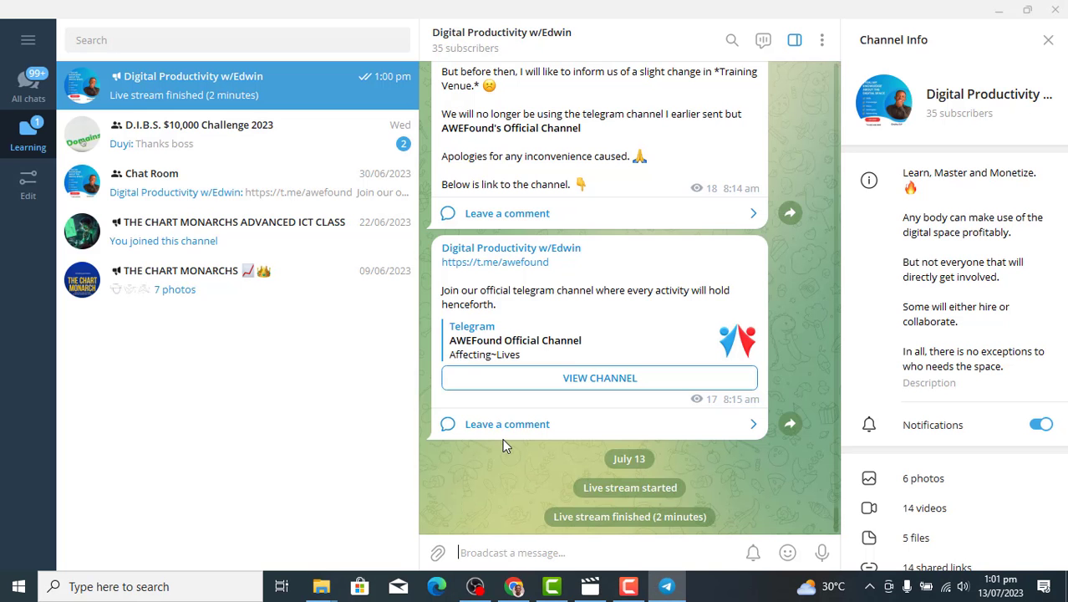
Step: Show the All chats folder, then open Saved Messages from Telegram's main menu
click(30, 83)
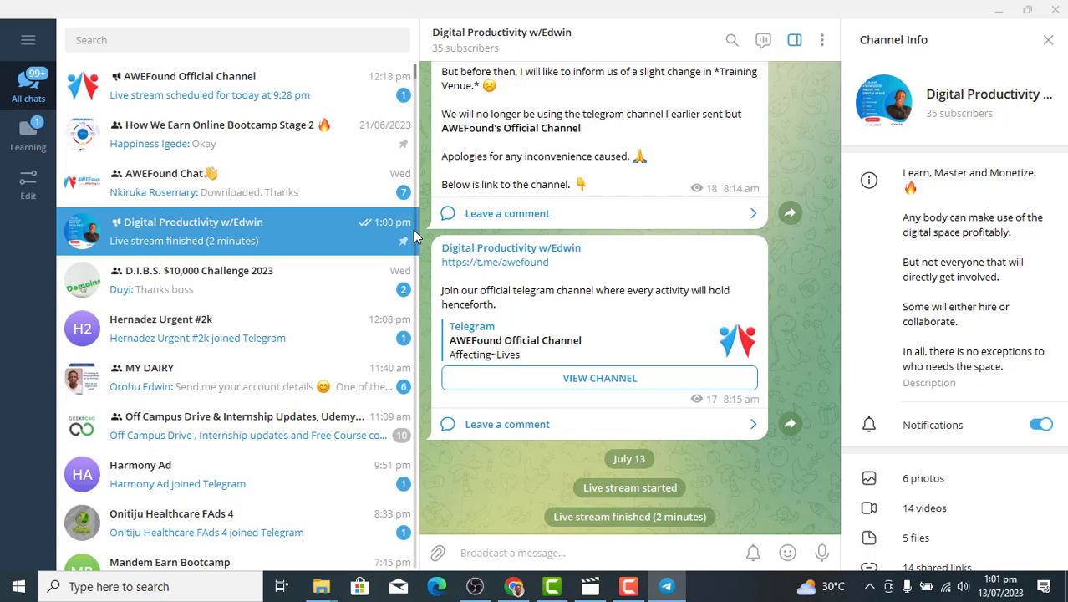
scroll(414, 224, down, 15)
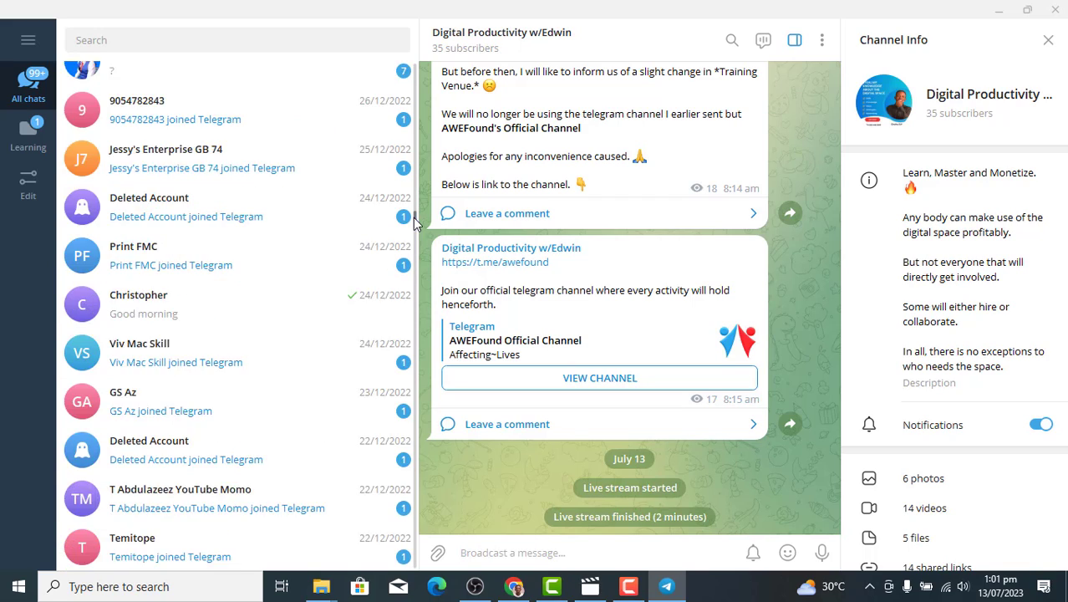
scroll(420, 67, up, 15)
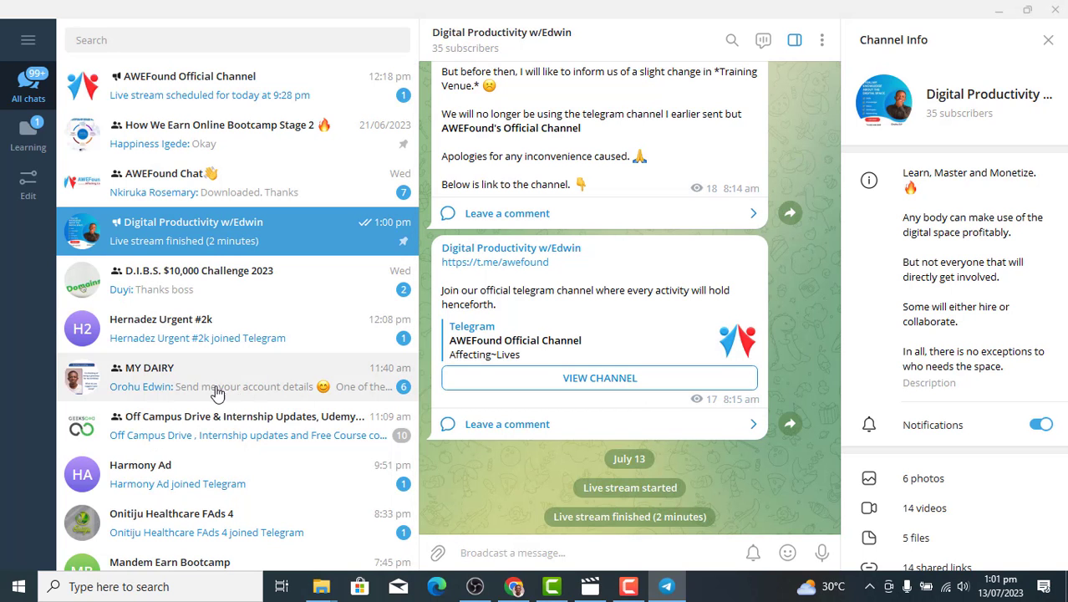
click(28, 50)
click(81, 270)
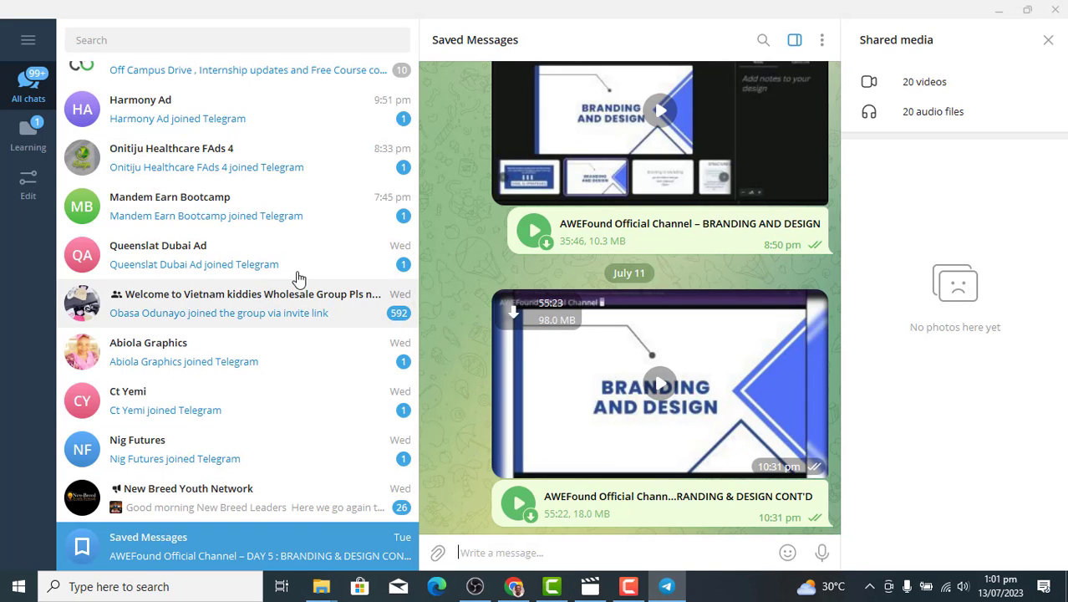
click(29, 81)
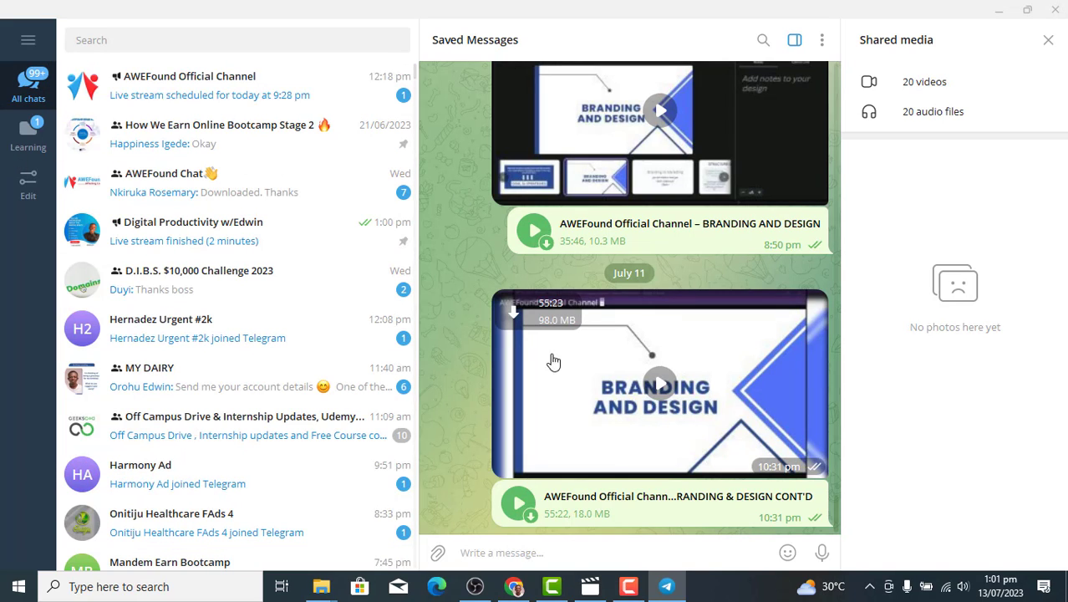